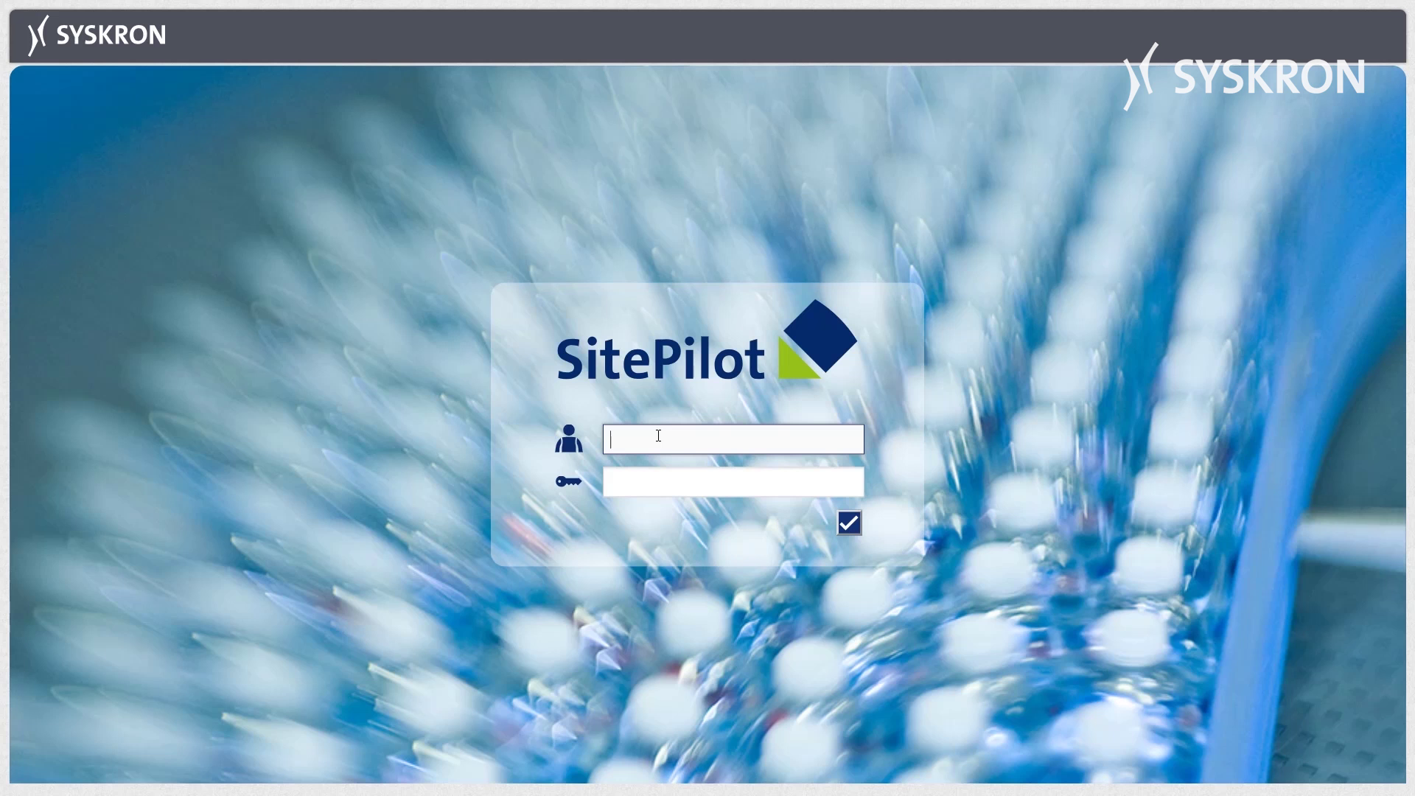
# Log in with the Operator username and the account password.
pyautogui.write('Operator')
pyautogui.click(691, 480)
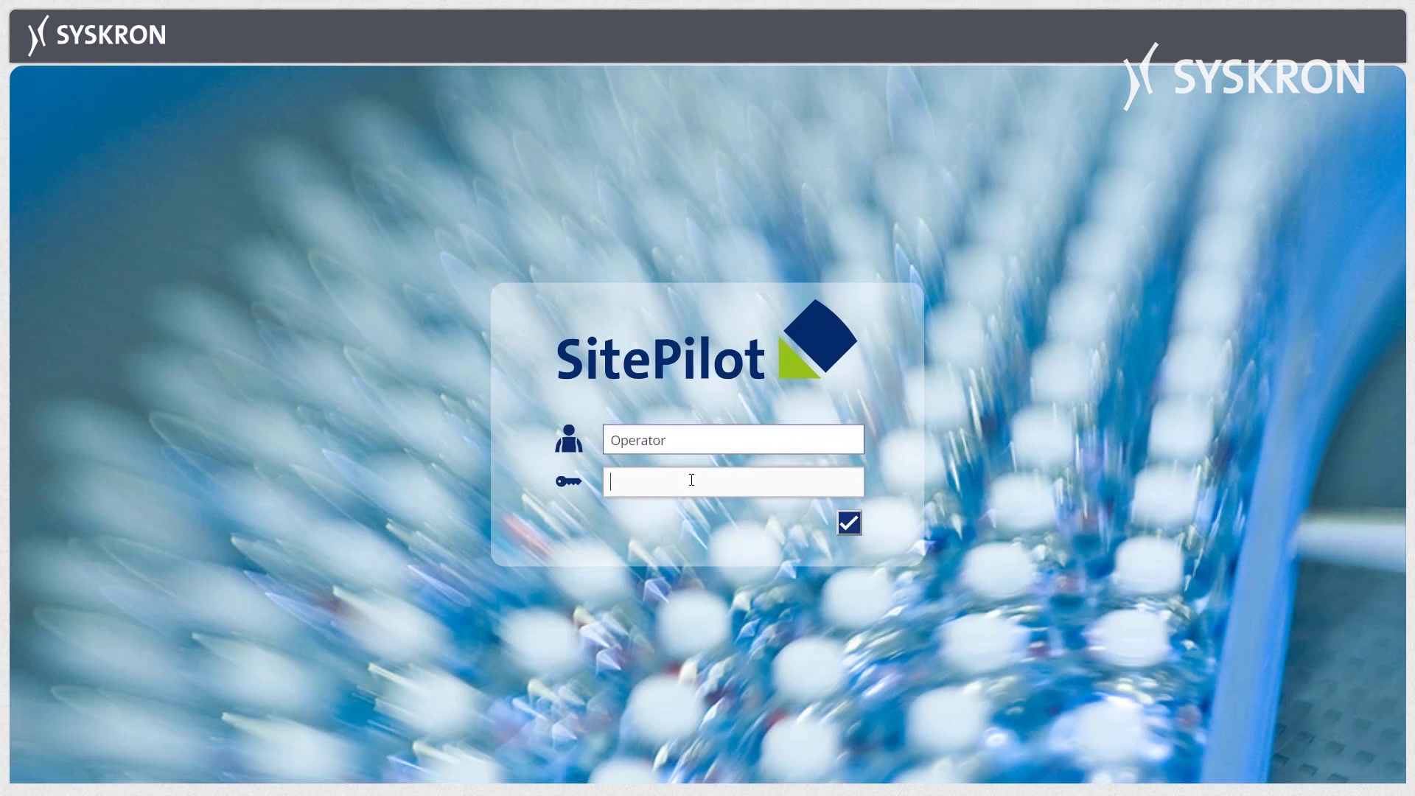
pyautogui.write('********')
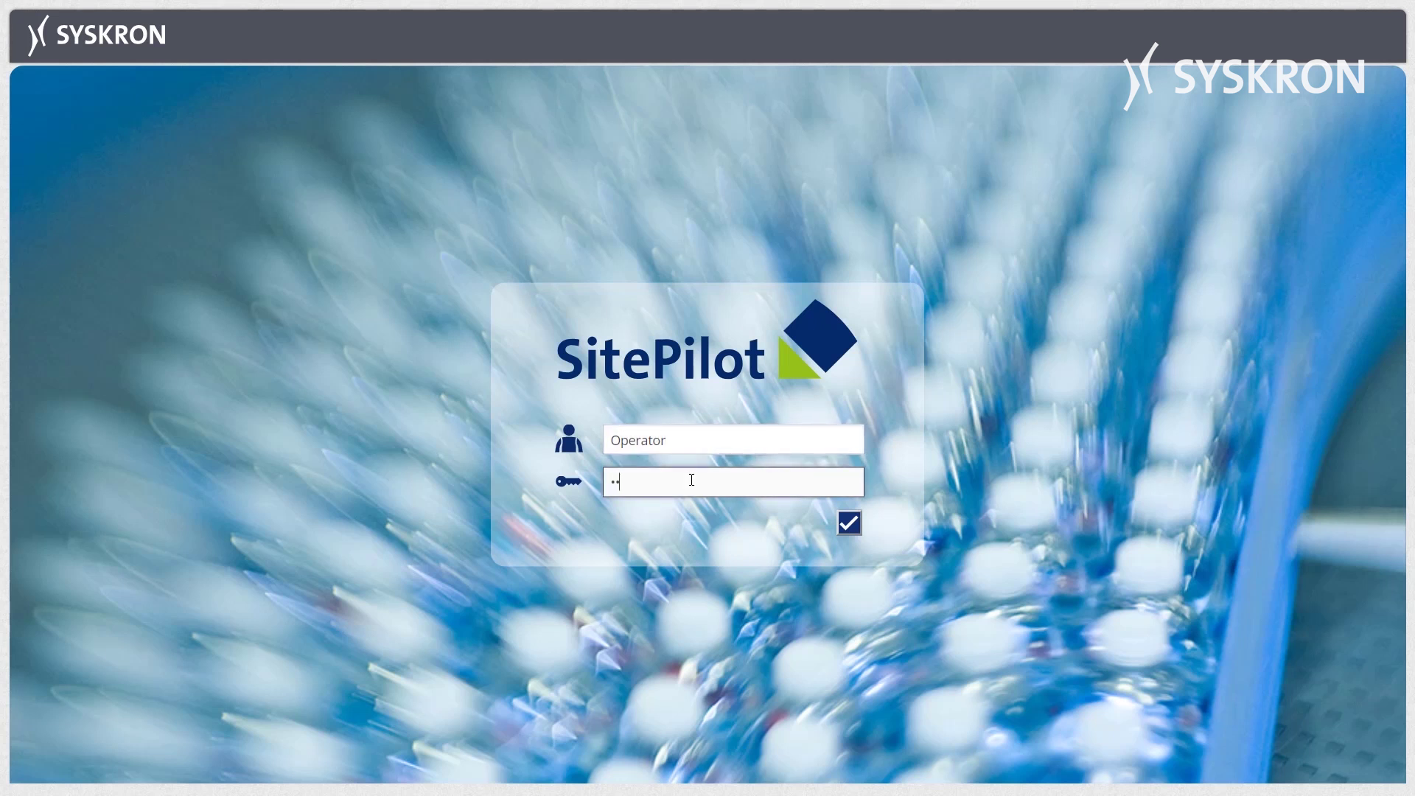
pyautogui.click(852, 529)
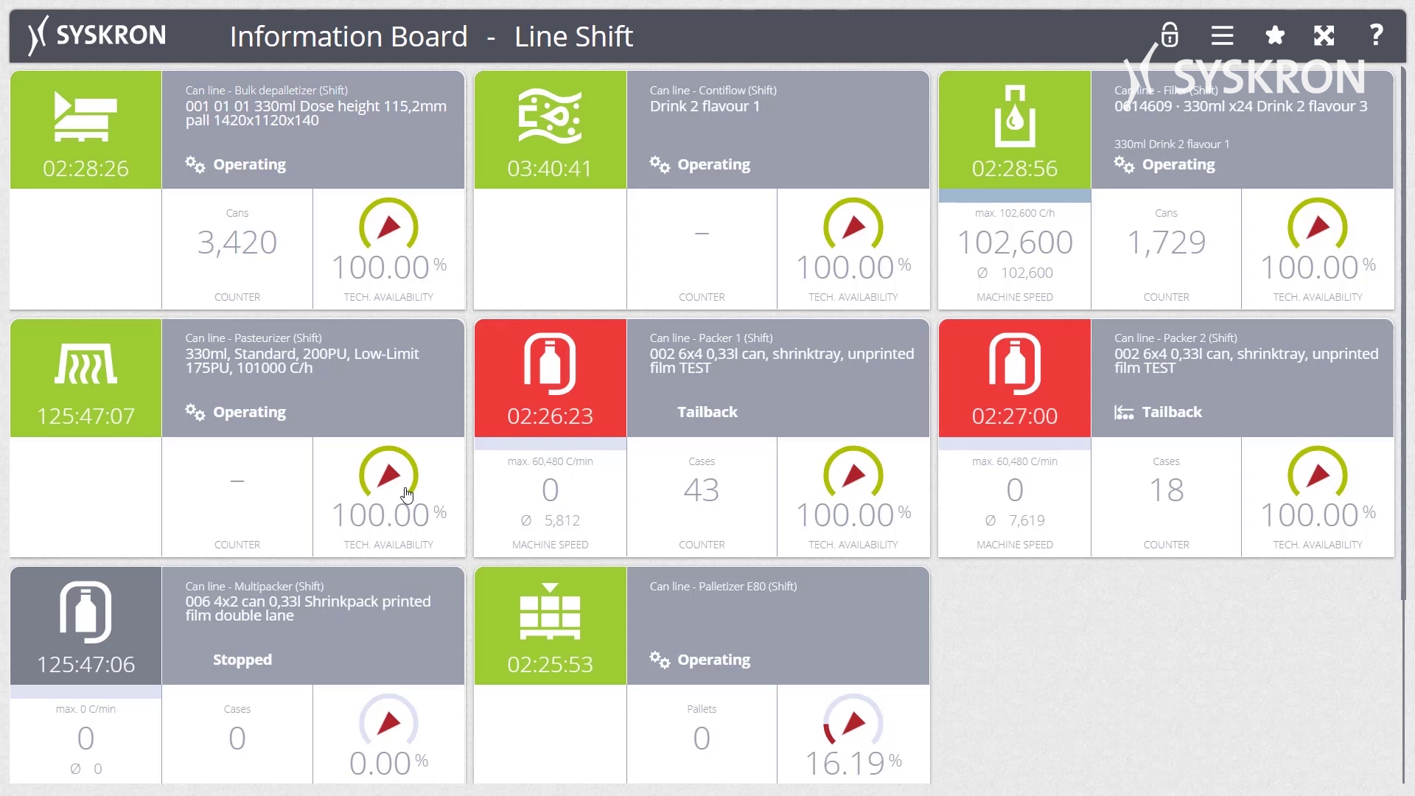
# Scroll through the Line Shift Information Board tiles, then switch to the Analysis Board module.
pyautogui.scroll(-3, 410, 494)
pyautogui.scroll(-1, 411, 494)
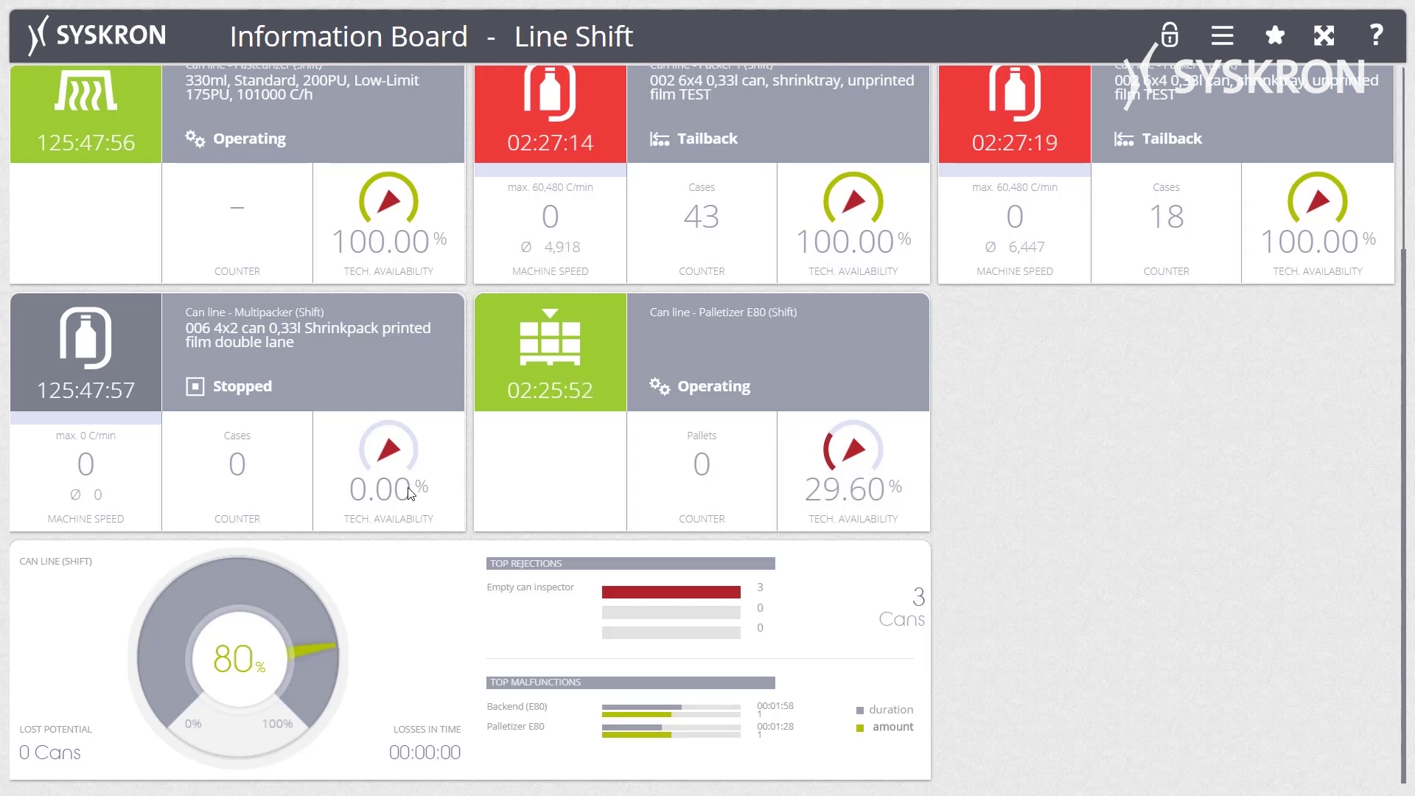
pyautogui.scroll(2, 404, 480)
pyautogui.scroll(2, 404, 481)
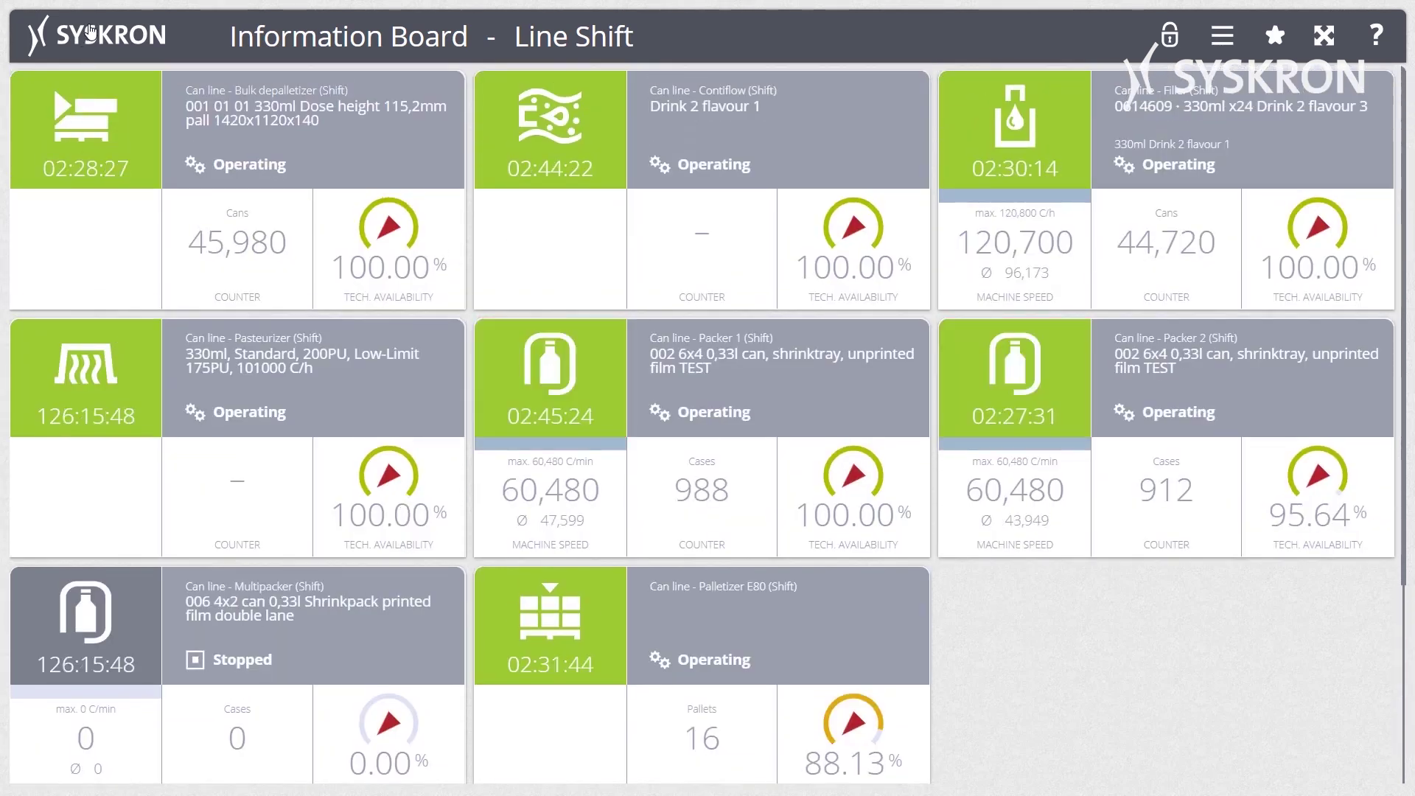
pyautogui.click(87, 36)
pyautogui.click(115, 292)
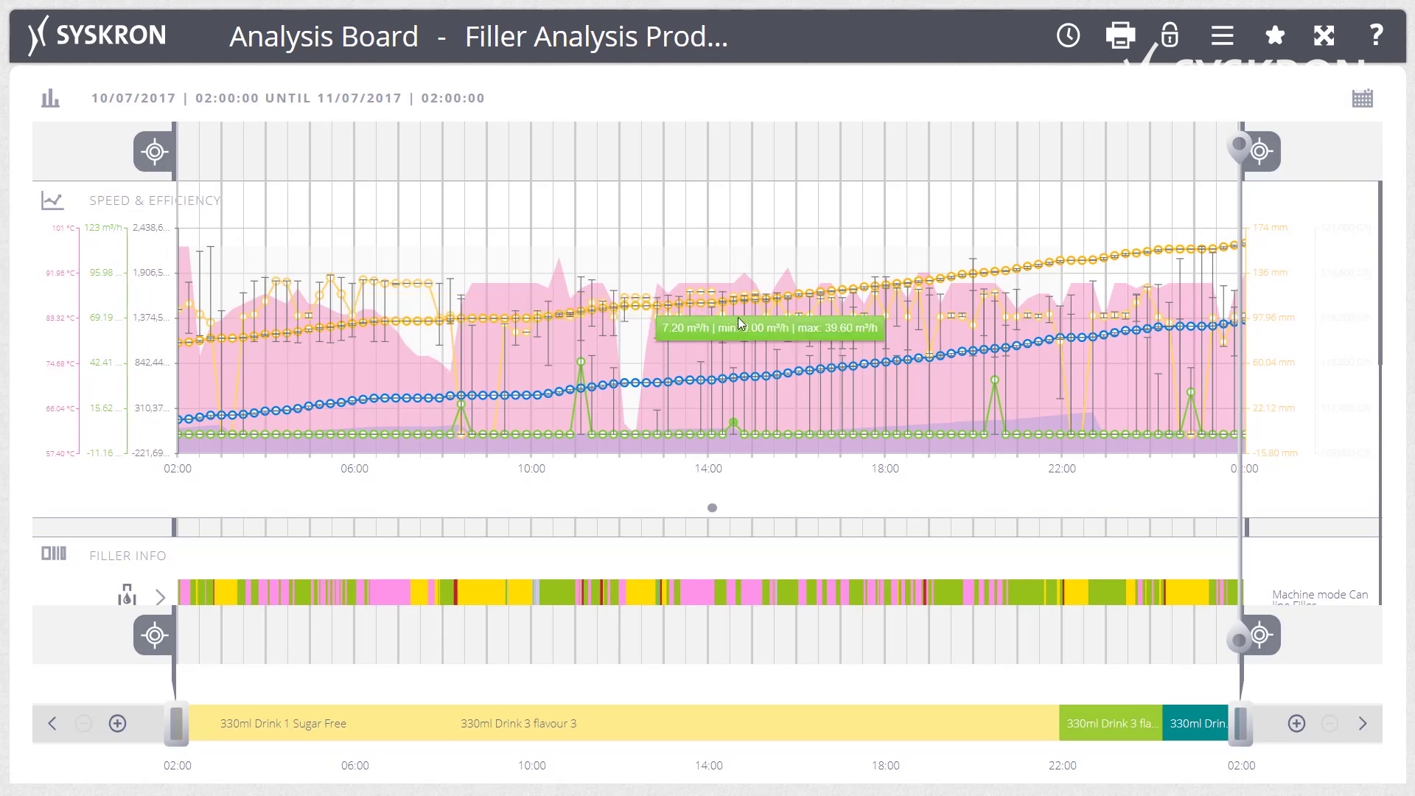
# Narrow the filler analysis range slider to 10:29–16:29 on 10/07/2017.
pyautogui.moveTo(727, 309)
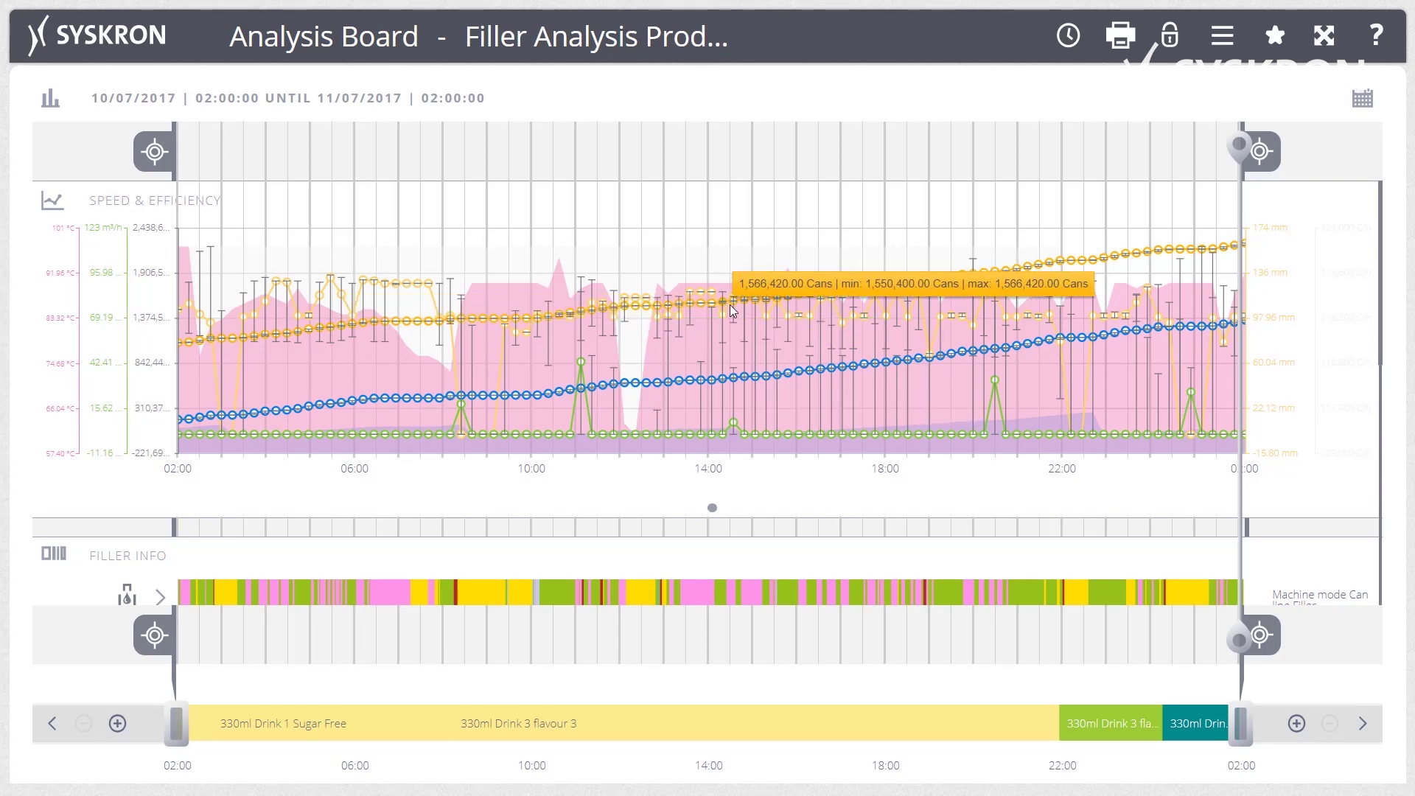
pyautogui.moveTo(844, 368)
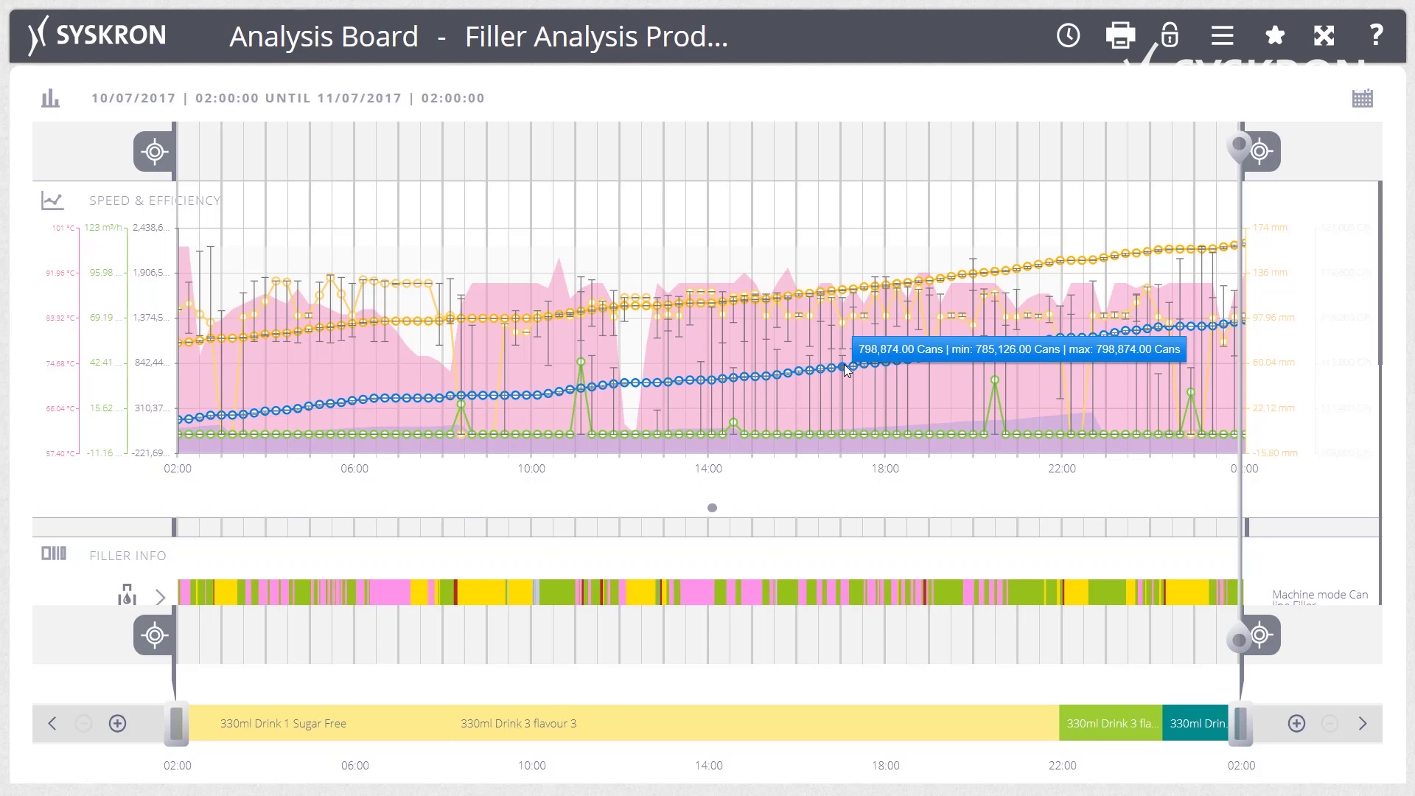
pyautogui.moveTo(998, 380)
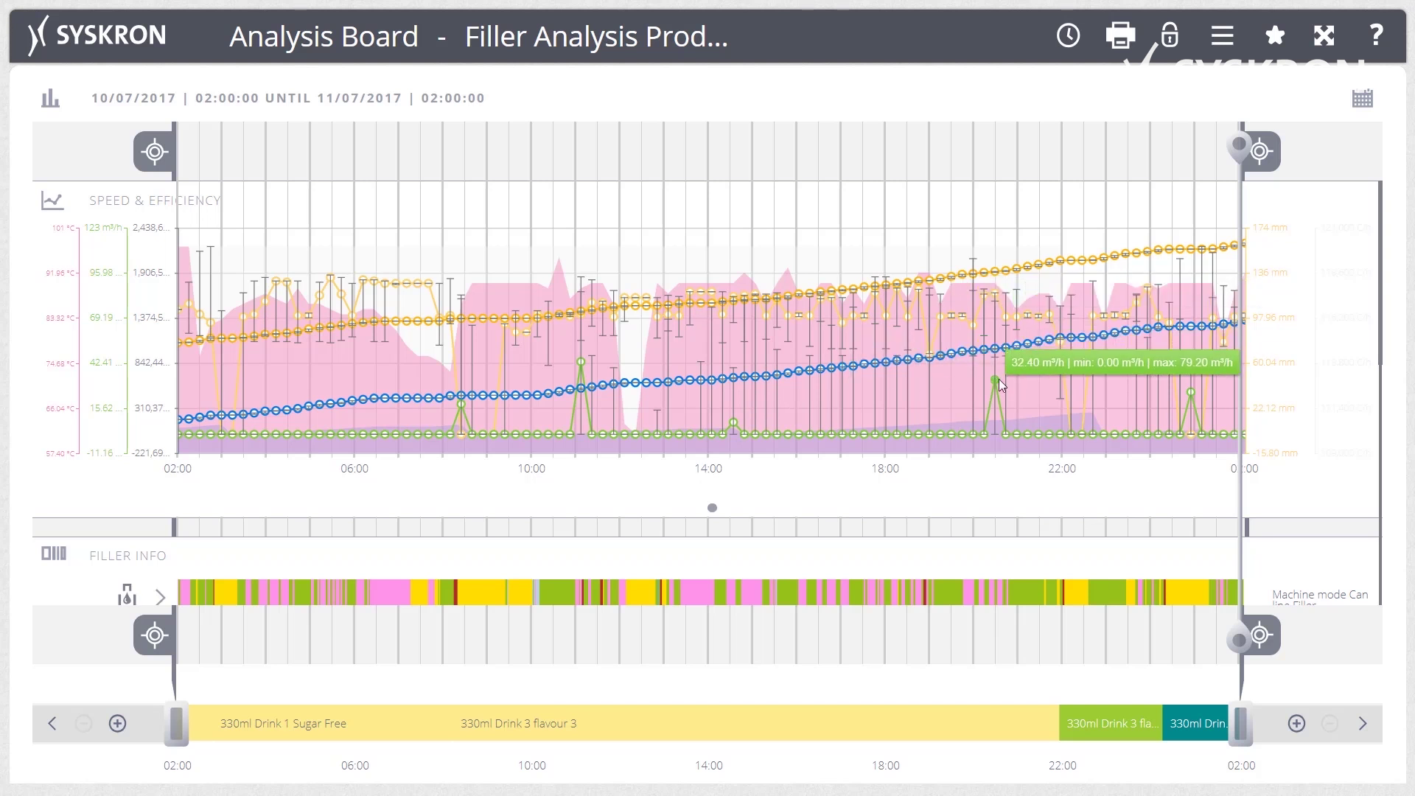
pyautogui.scroll(-7, 998, 379)
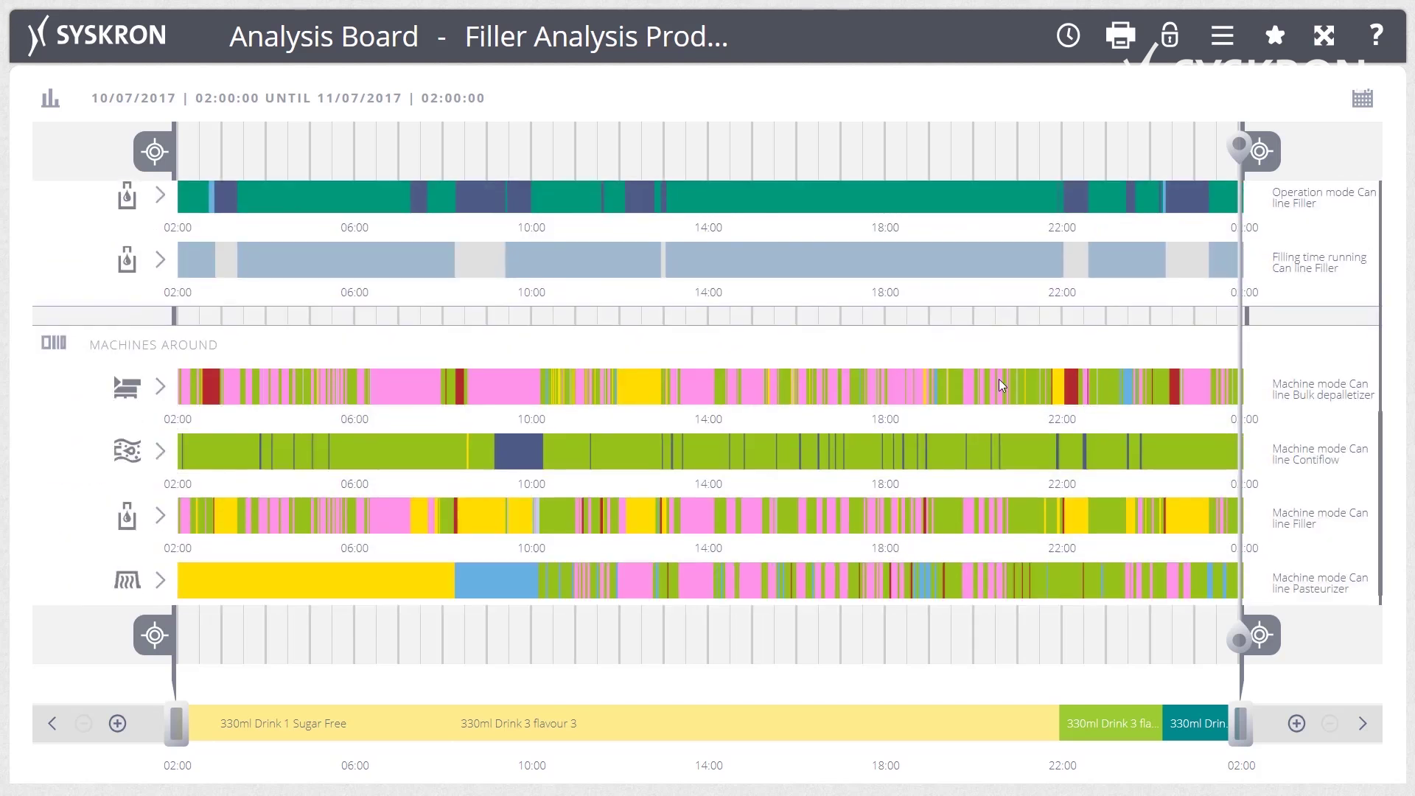
pyautogui.moveTo(1235, 725); pyautogui.dragTo(825, 715)
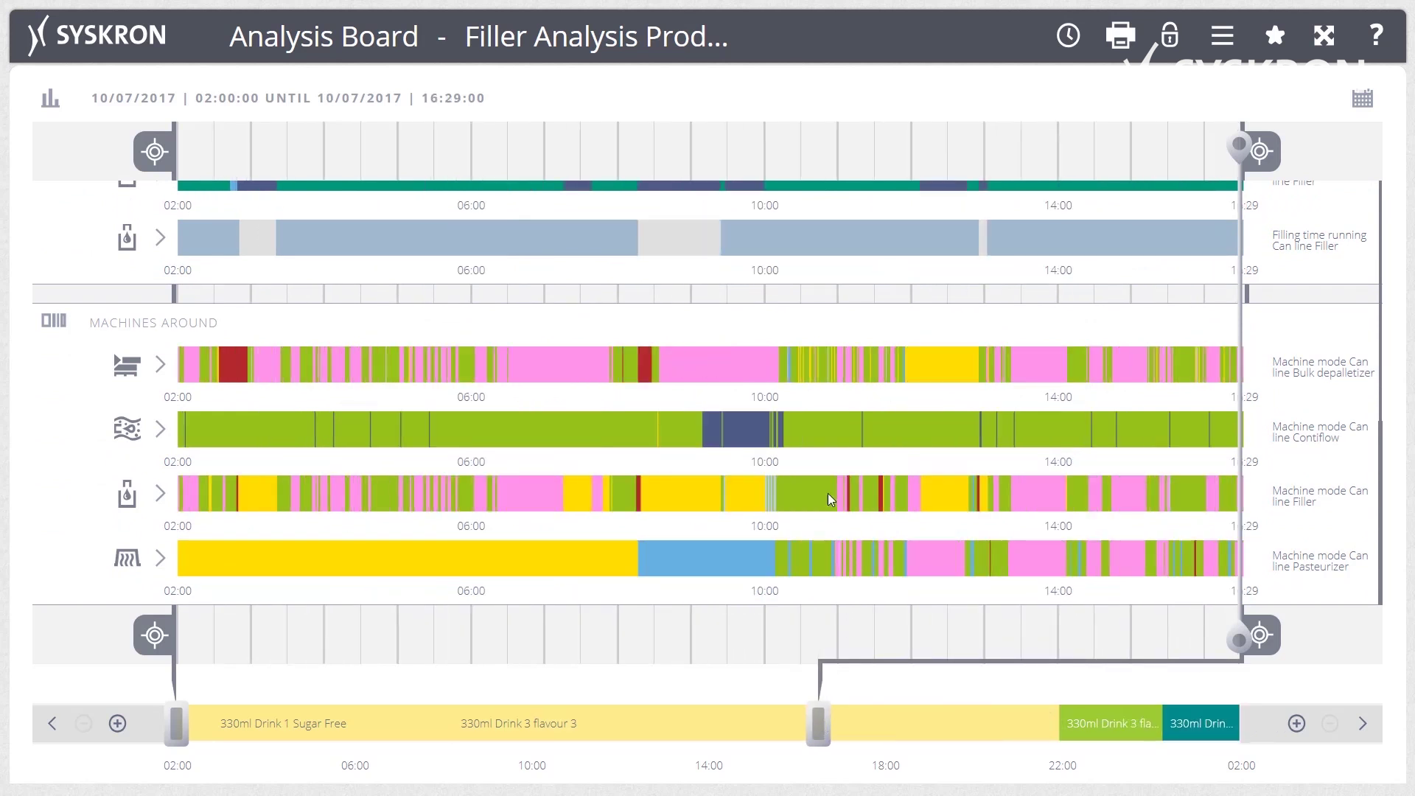
pyautogui.scroll(6, 828, 493)
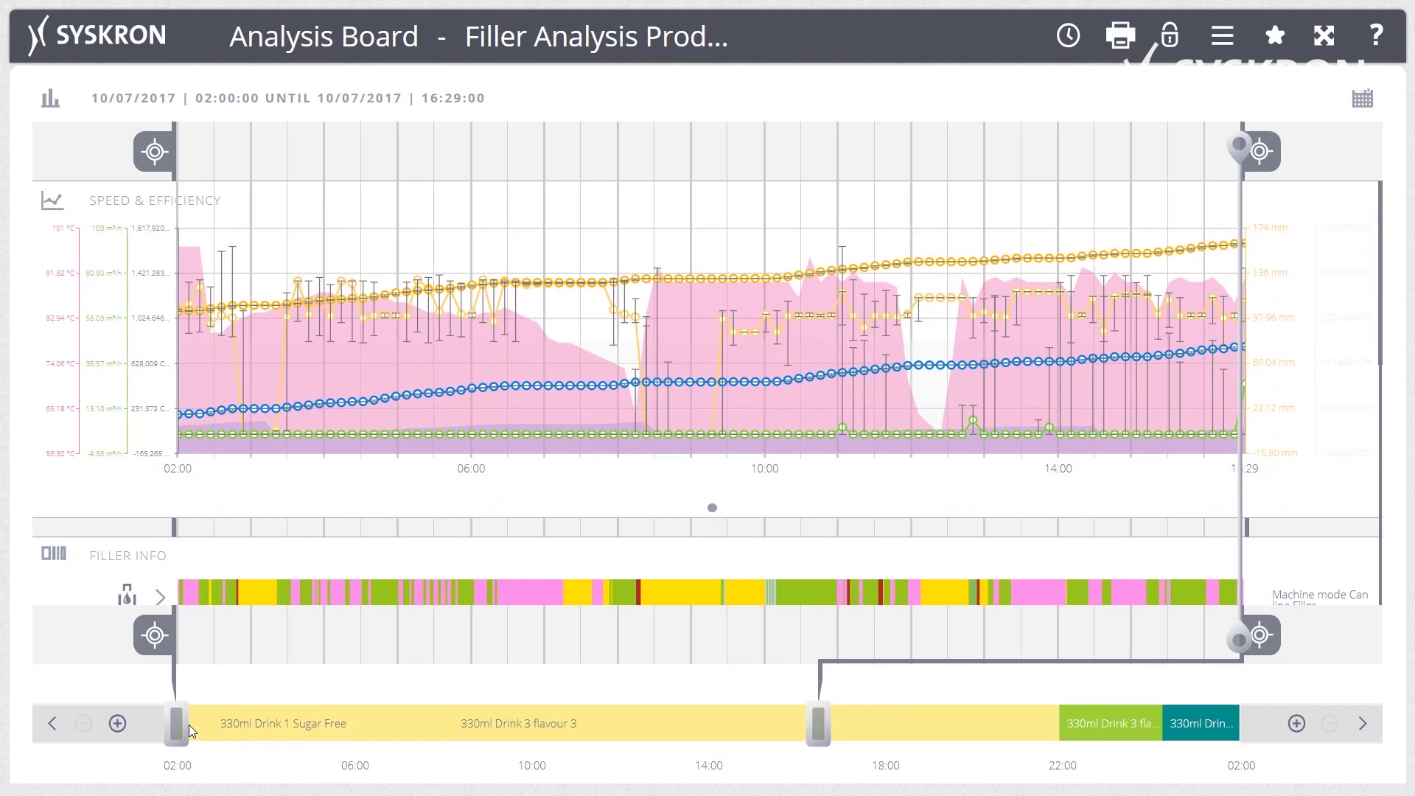
pyautogui.moveTo(188, 724); pyautogui.dragTo(556, 733)
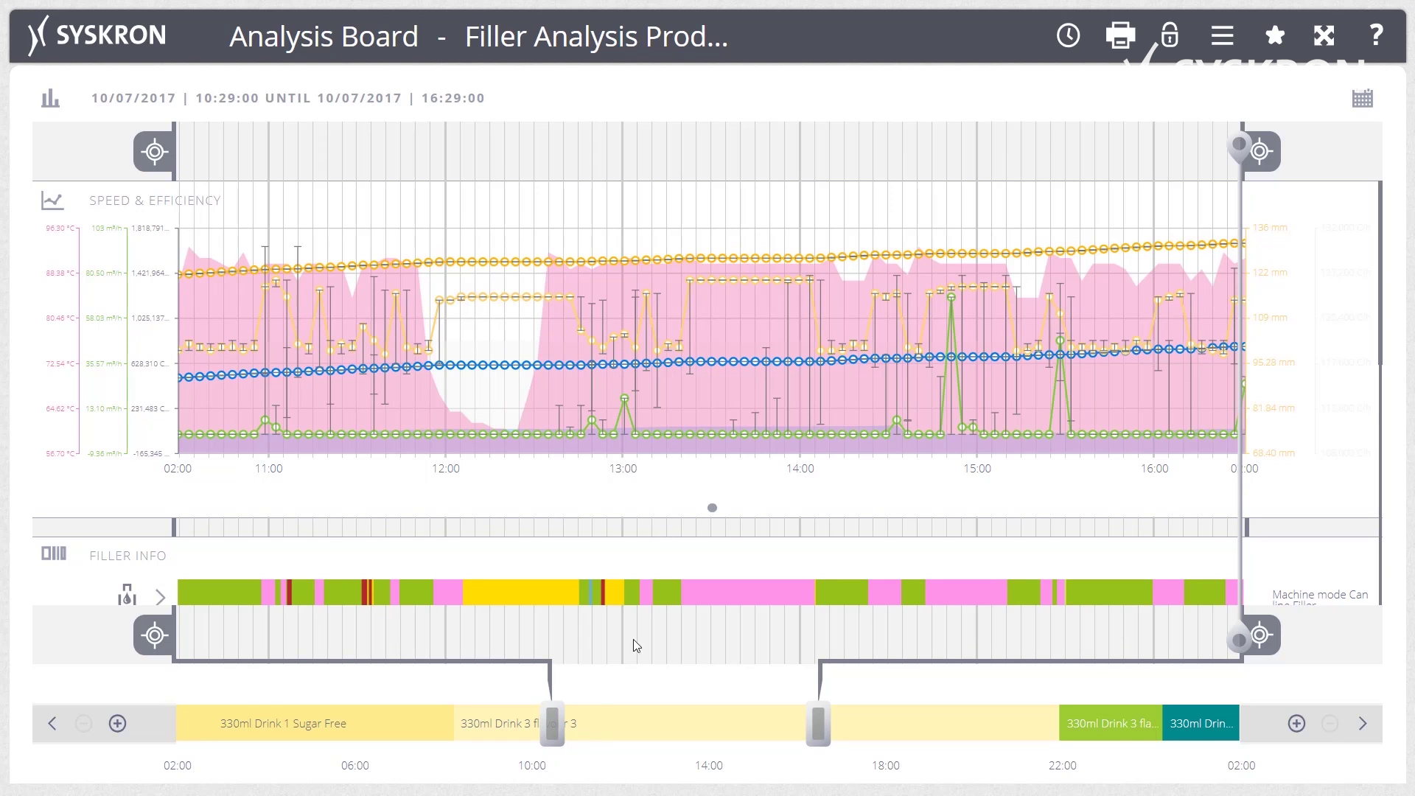
# Open the Reporting KPI Dashboard and view the Availability detail chart.
pyautogui.click(561, 36)
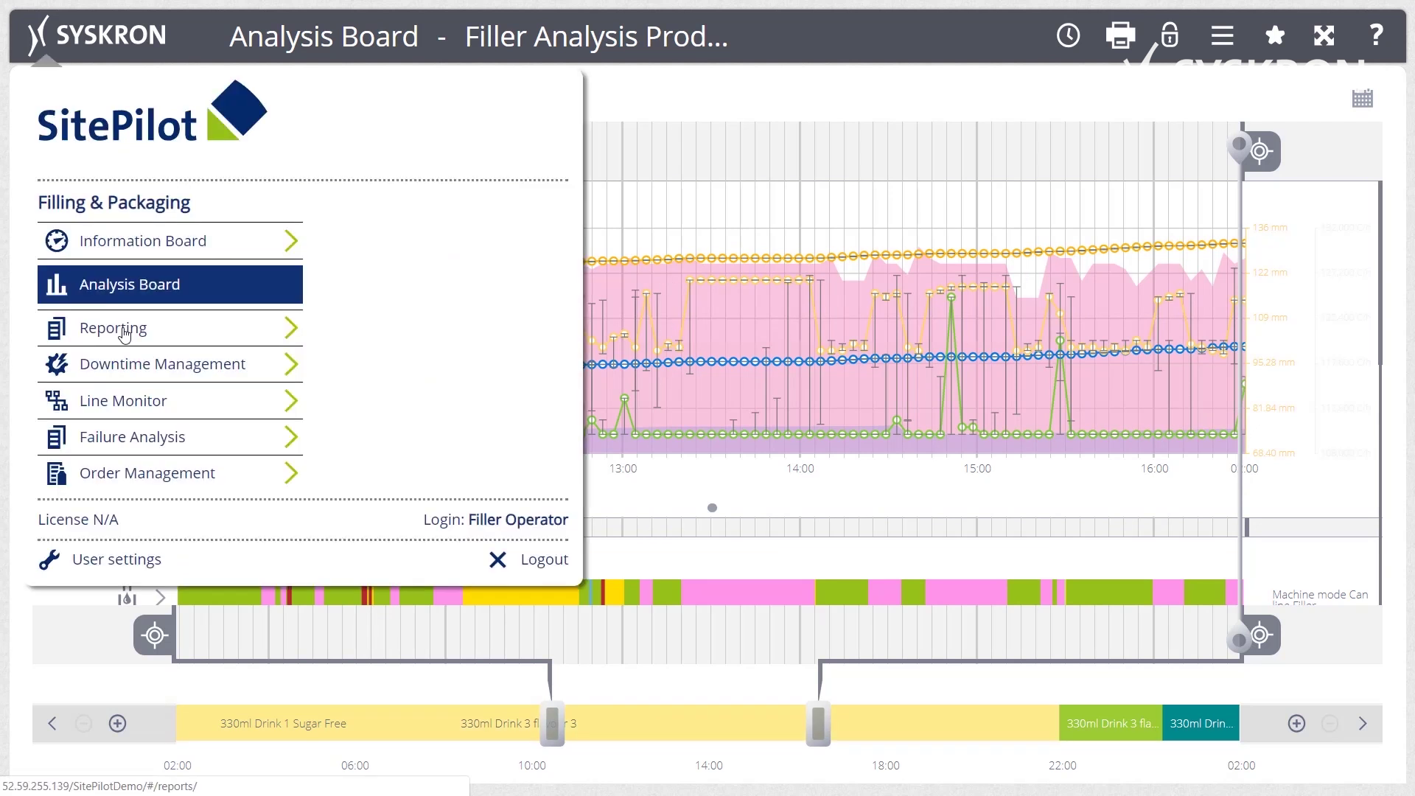
pyautogui.click(124, 336)
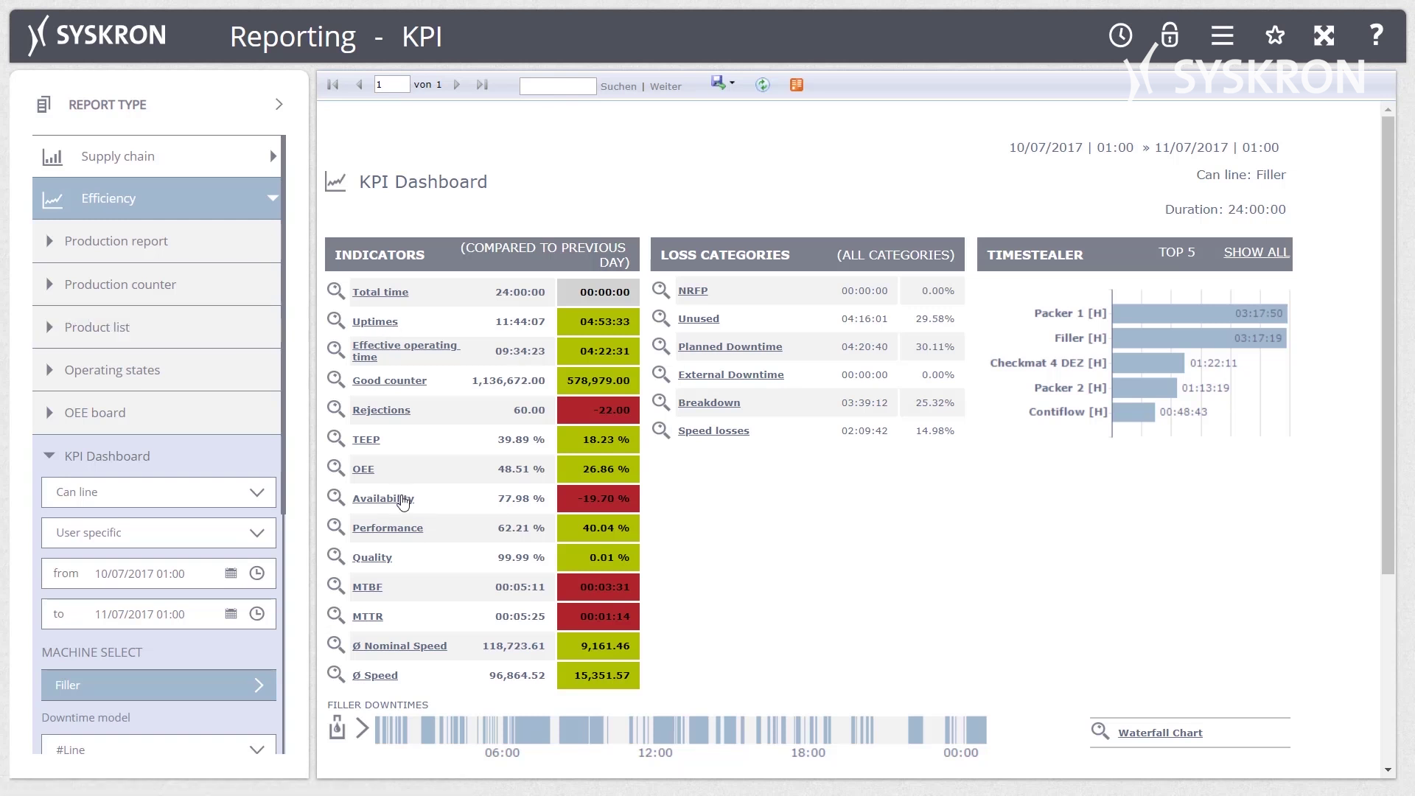
pyautogui.click(402, 499)
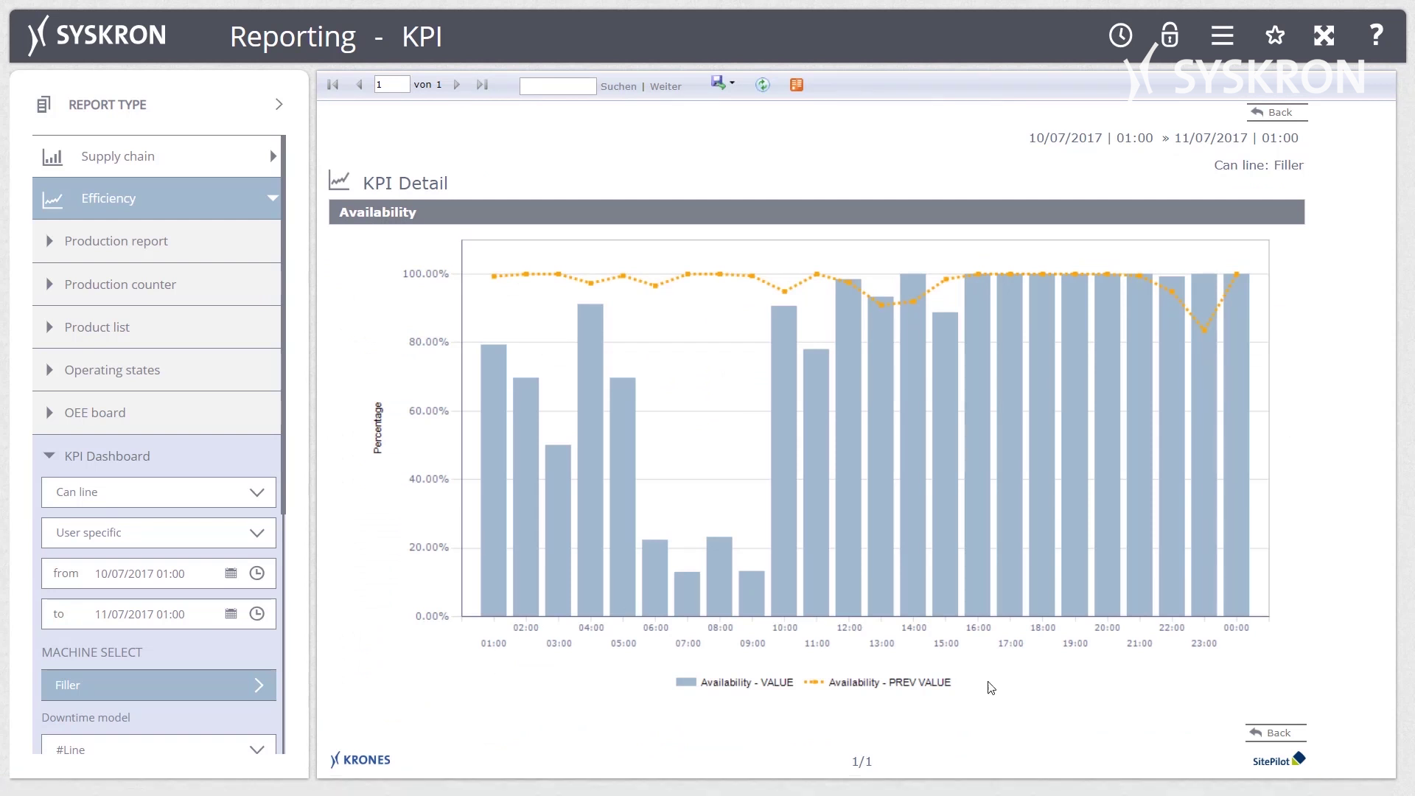
pyautogui.click(1280, 733)
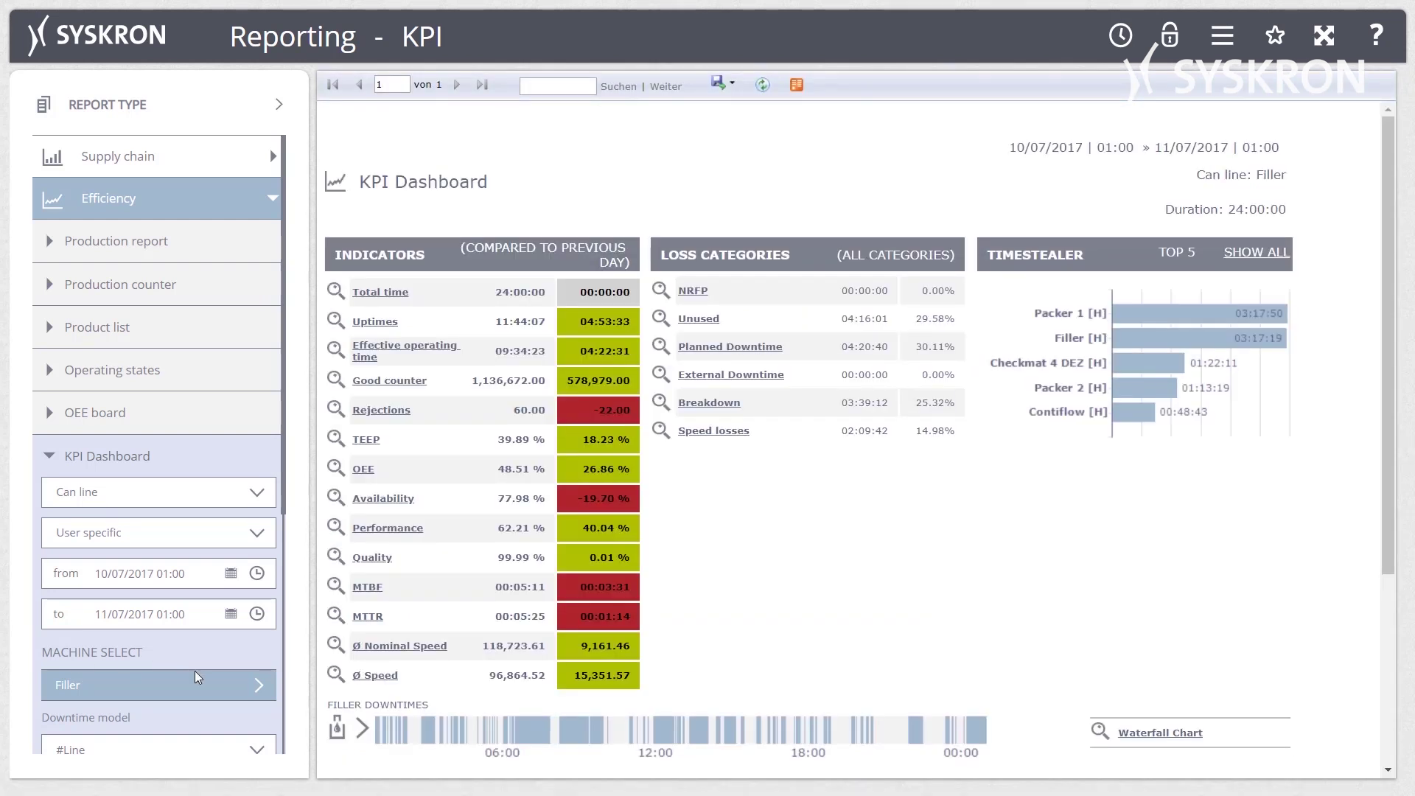
# View the mean time to repair chart, then return to the KPI Dashboard tables.
pyautogui.click(367, 618)
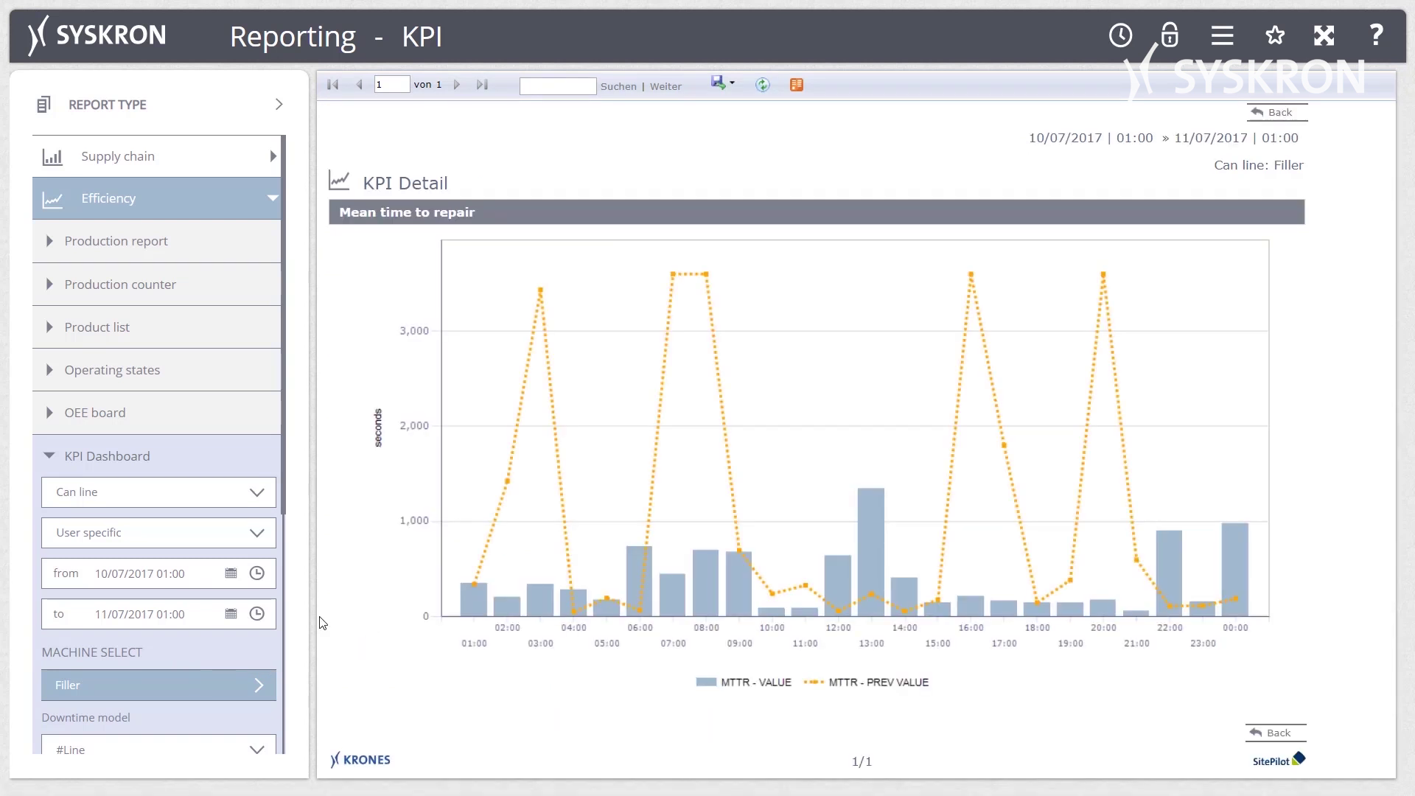
pyautogui.click(1257, 735)
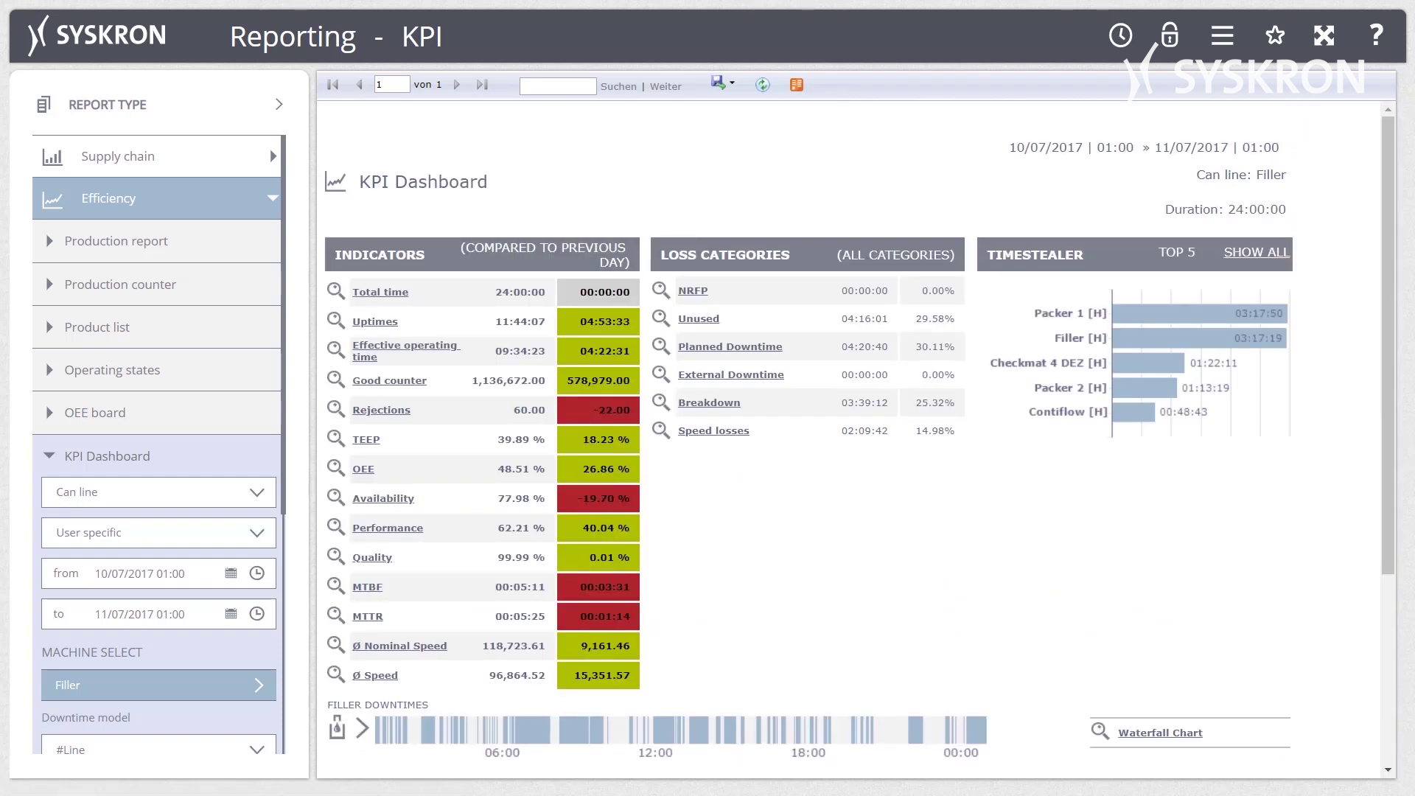
pyautogui.scroll(-5, 152, 450)
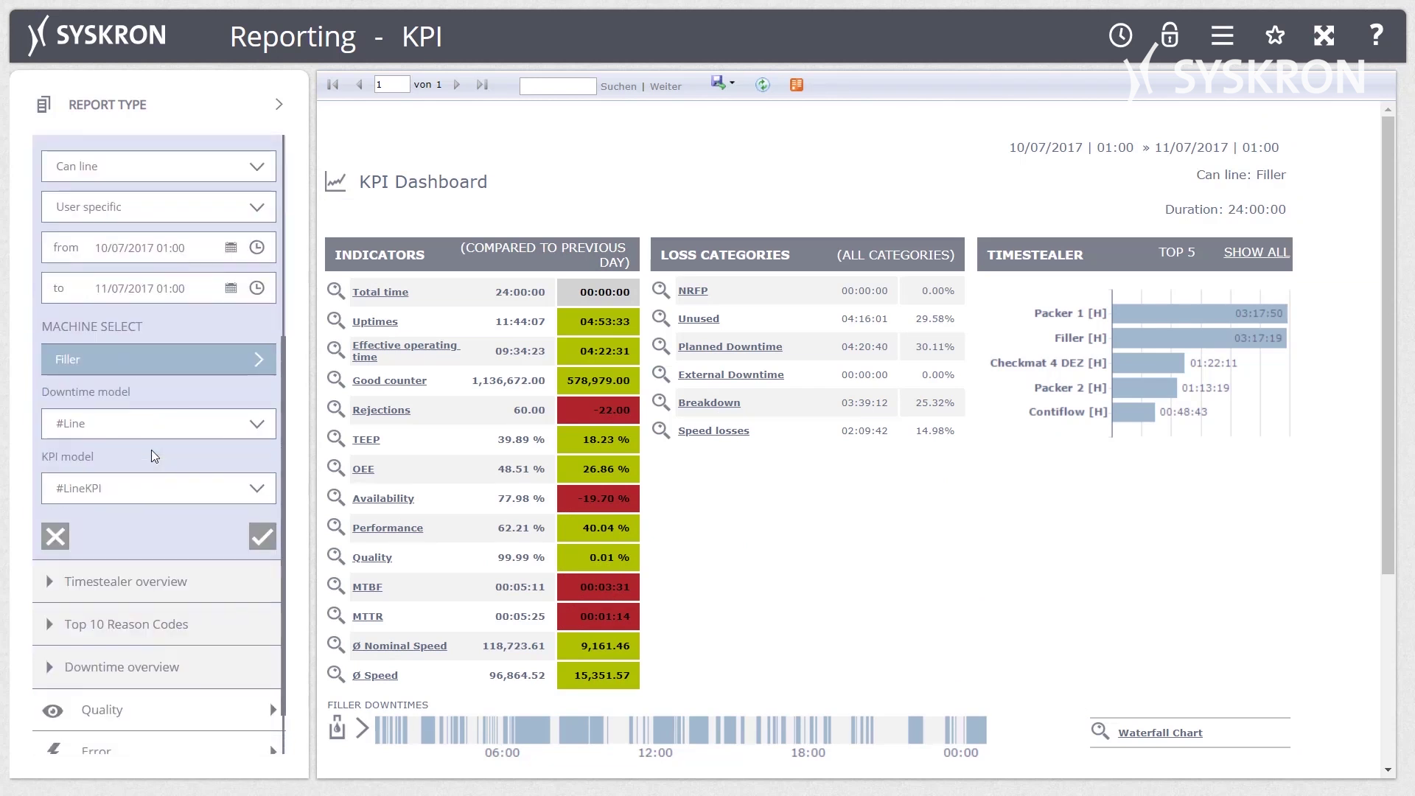
# Run the Quality > Production counter report for Can line, then switch to Downtime Management.
pyautogui.click(182, 648)
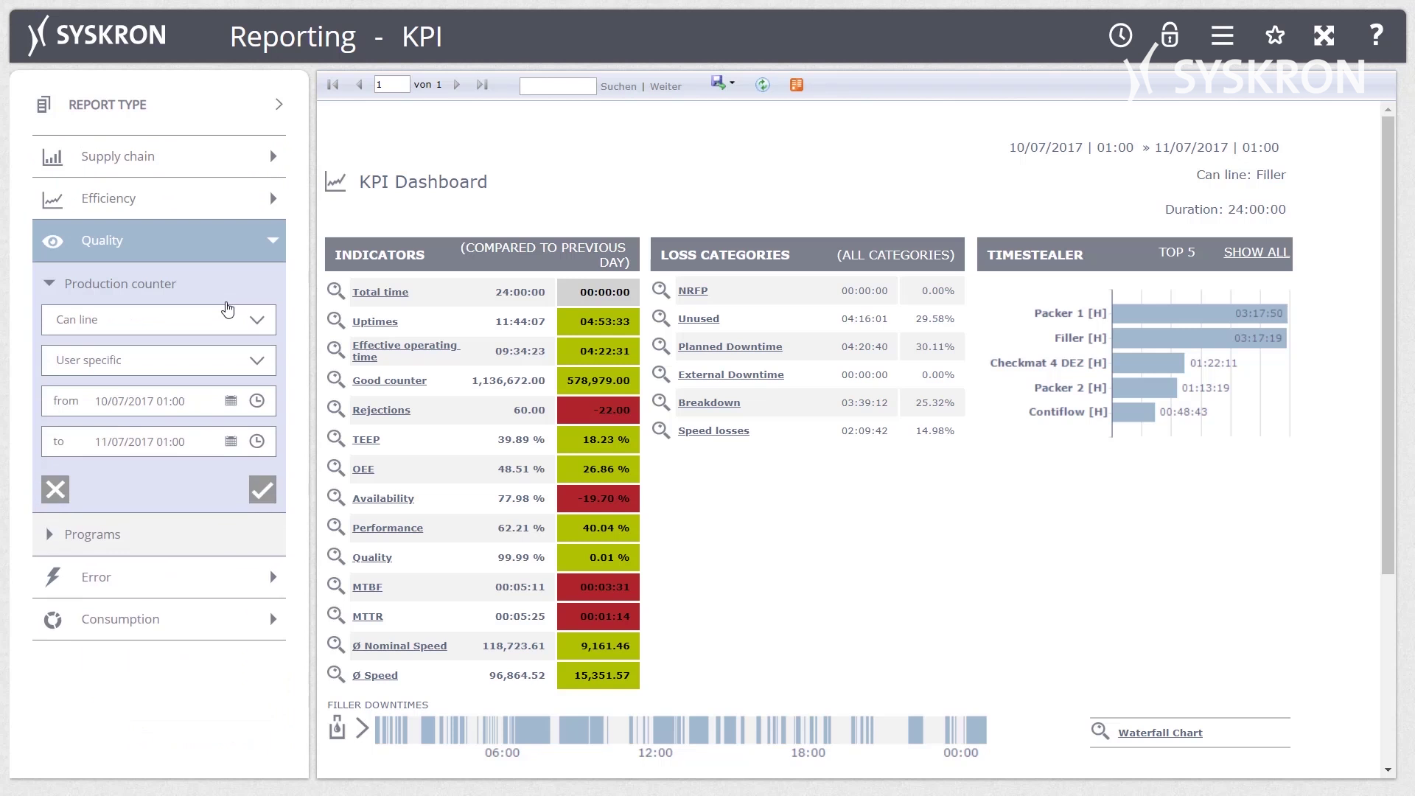
pyautogui.click(265, 492)
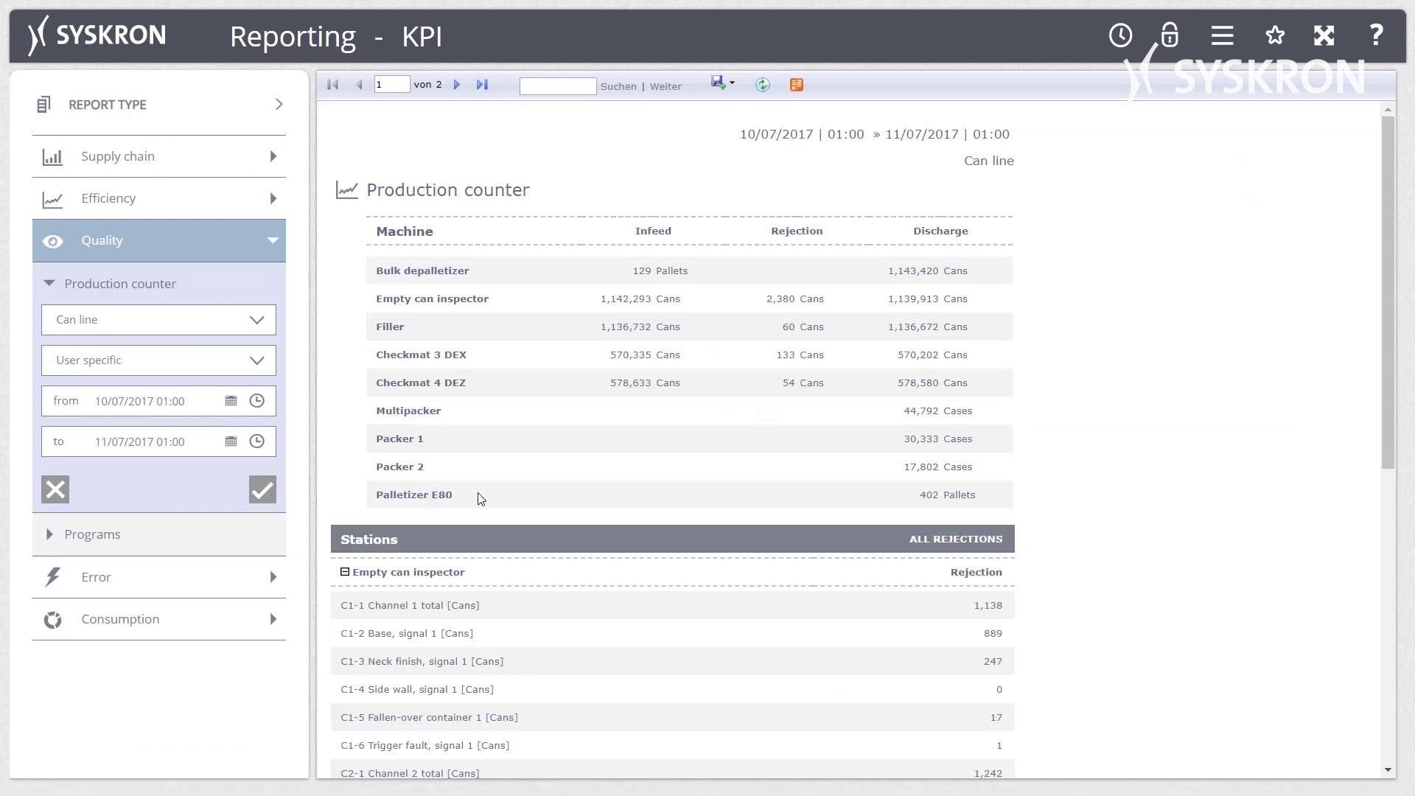
pyautogui.scroll(-5, 631, 499)
pyautogui.scroll(-3, 632, 502)
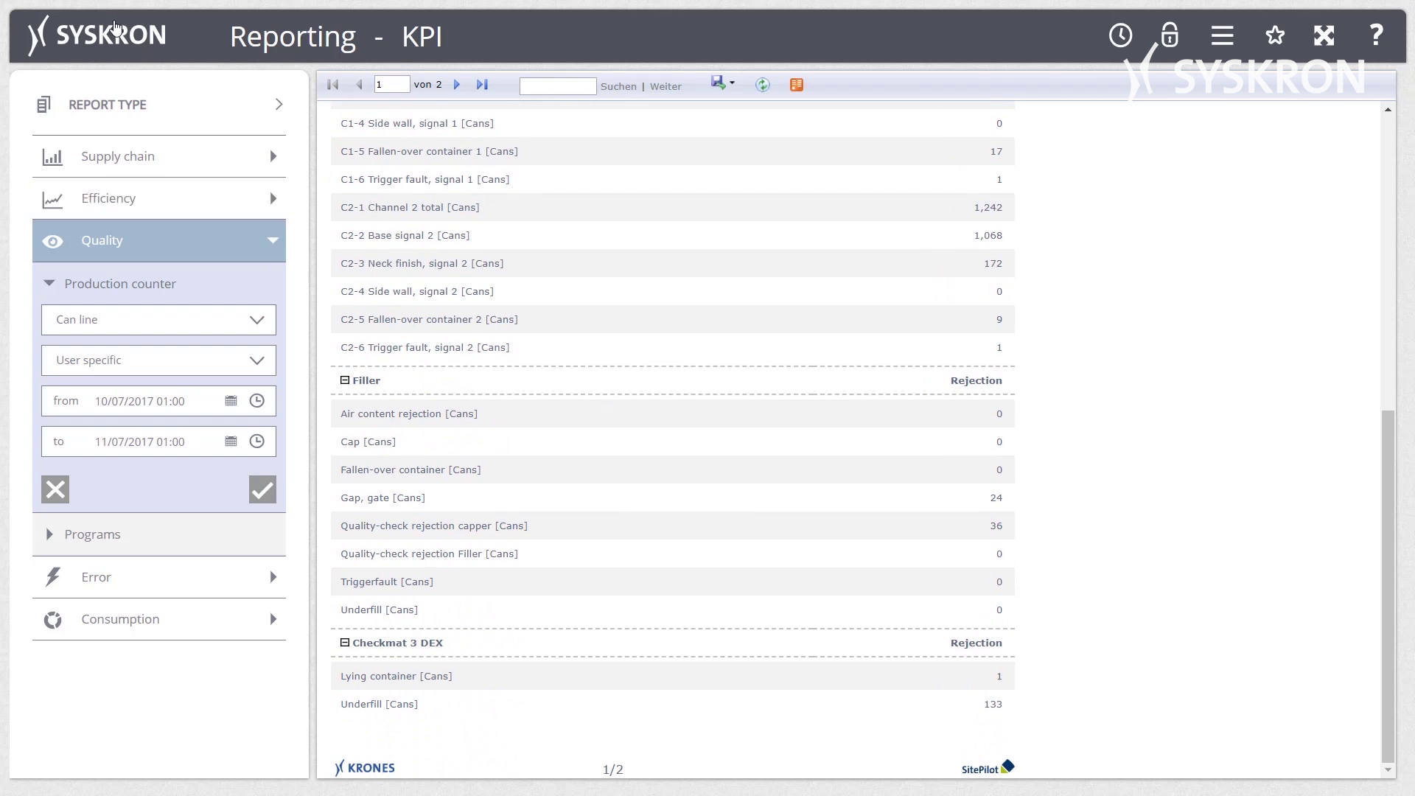
pyautogui.click(115, 31)
pyautogui.click(148, 365)
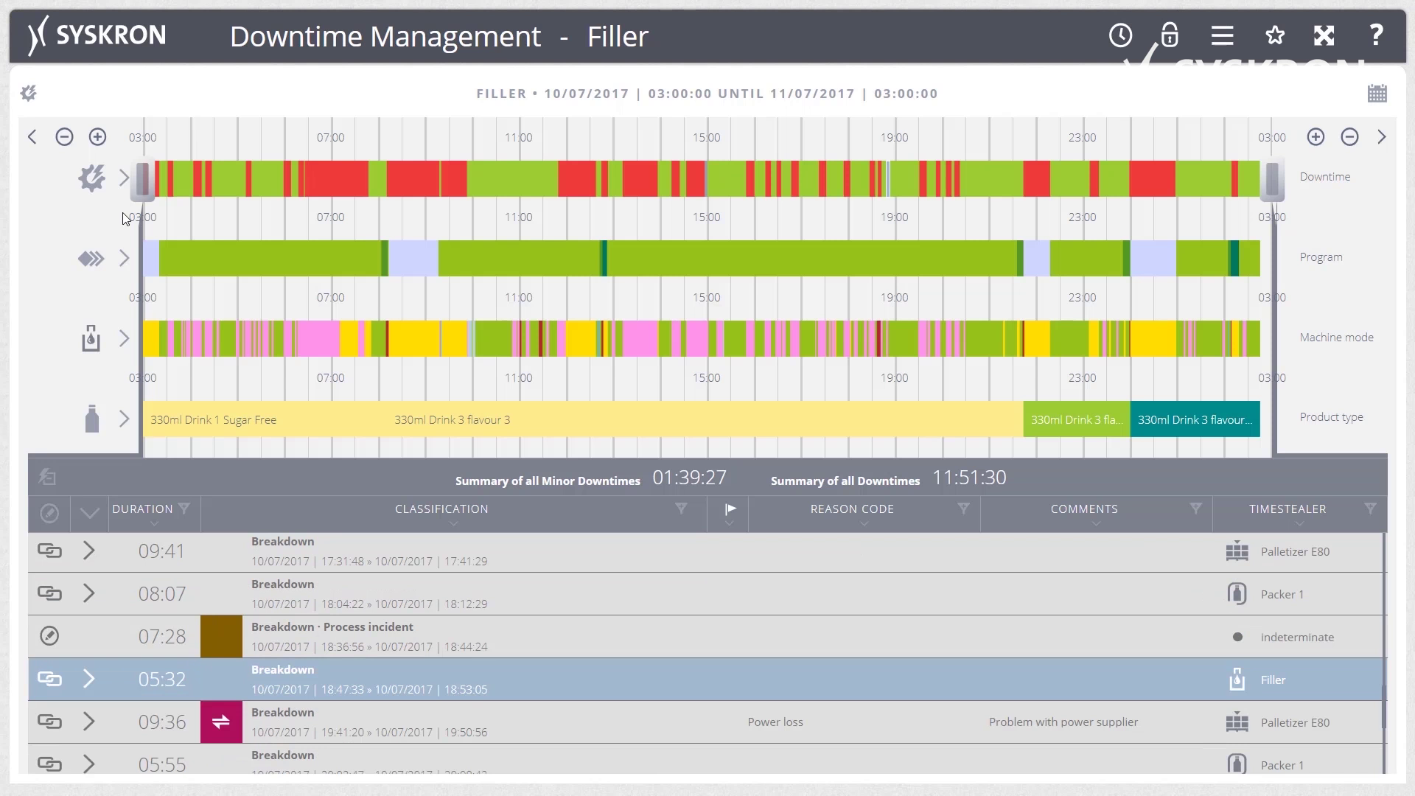
# Frame the early morning on the Filler timeline and open details of the 01:22:11 planned downtime.
pyautogui.moveTo(142, 180); pyautogui.dragTo(272, 194)
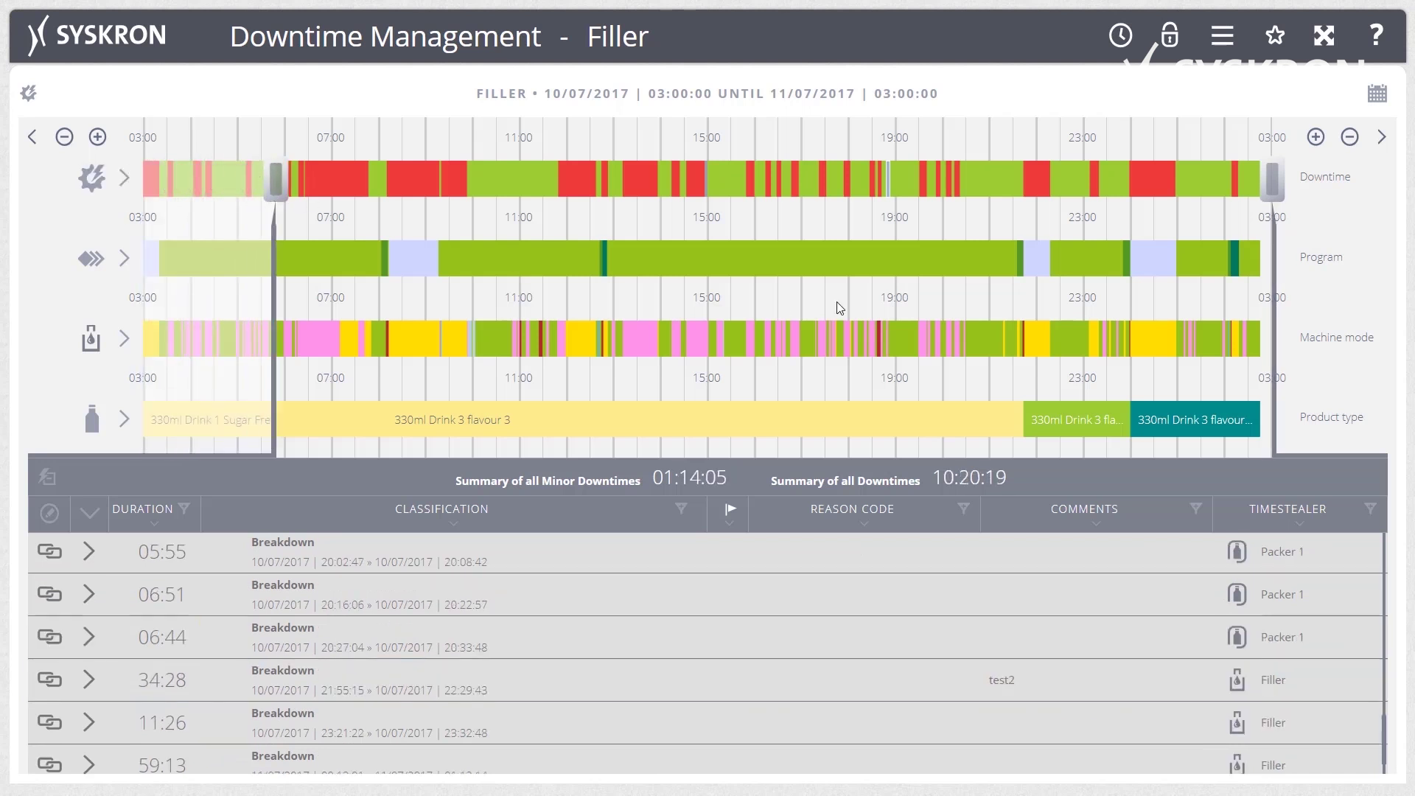
pyautogui.moveTo(1272, 180); pyautogui.dragTo(409, 162)
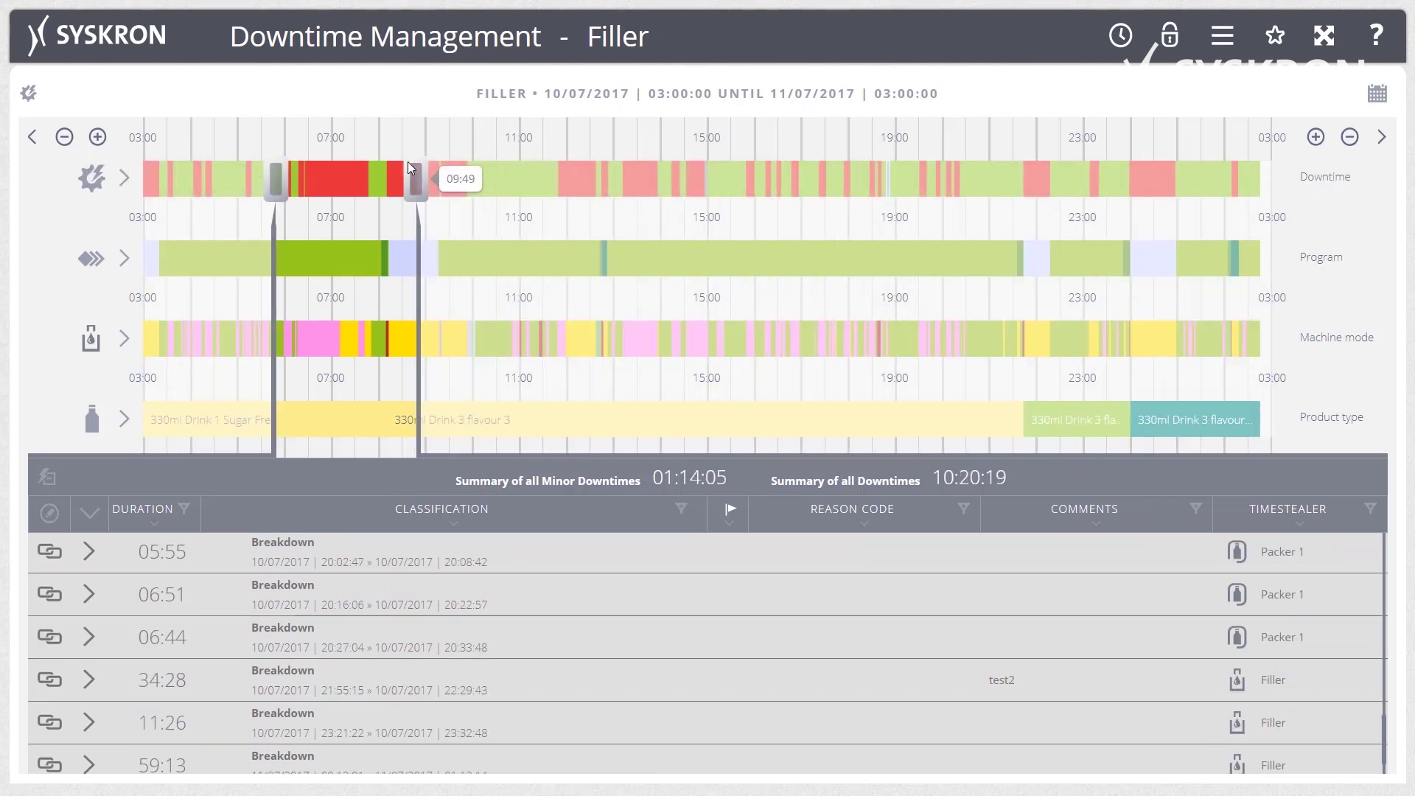
pyautogui.click(333, 177)
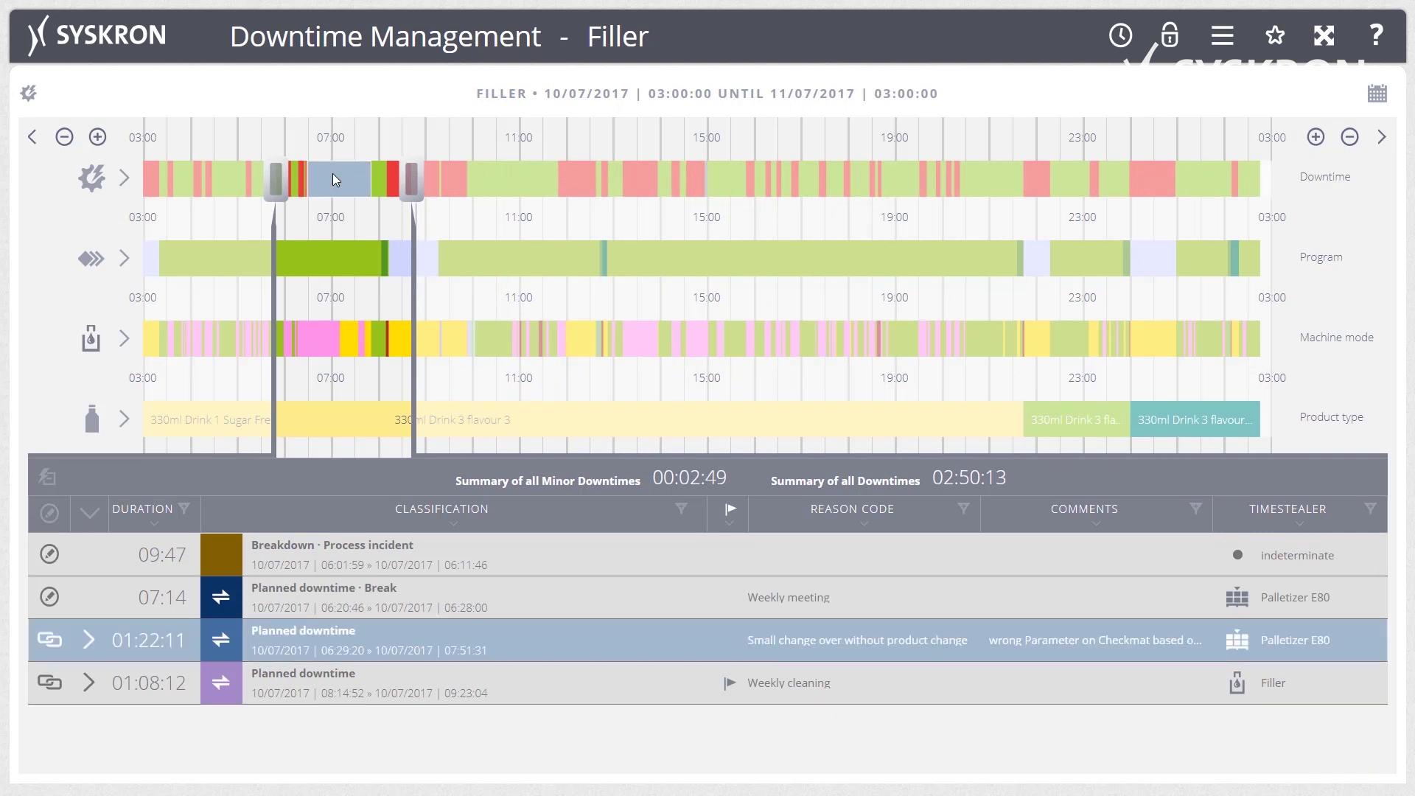
pyautogui.click(88, 640)
pyautogui.scroll(-2, 143, 626)
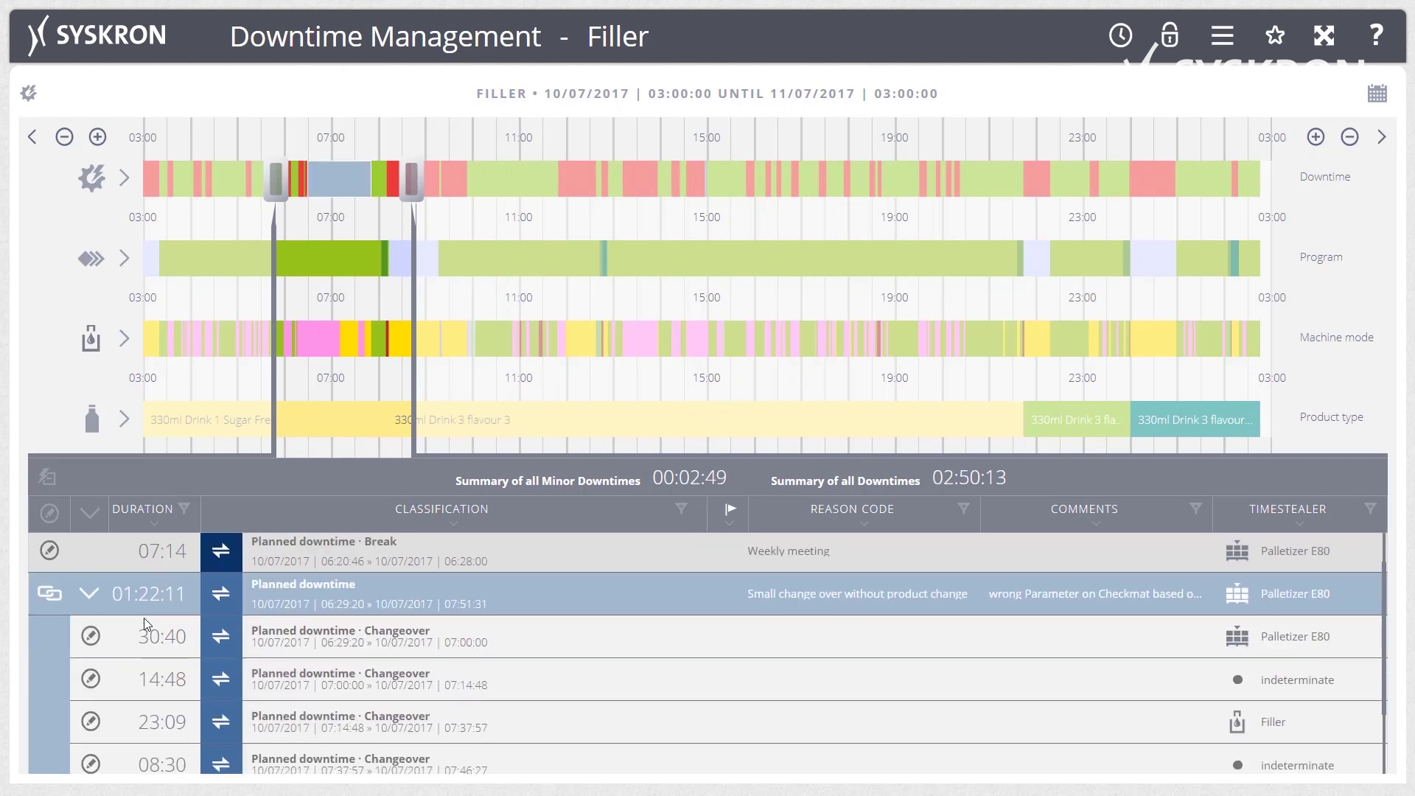
pyautogui.scroll(1, 144, 618)
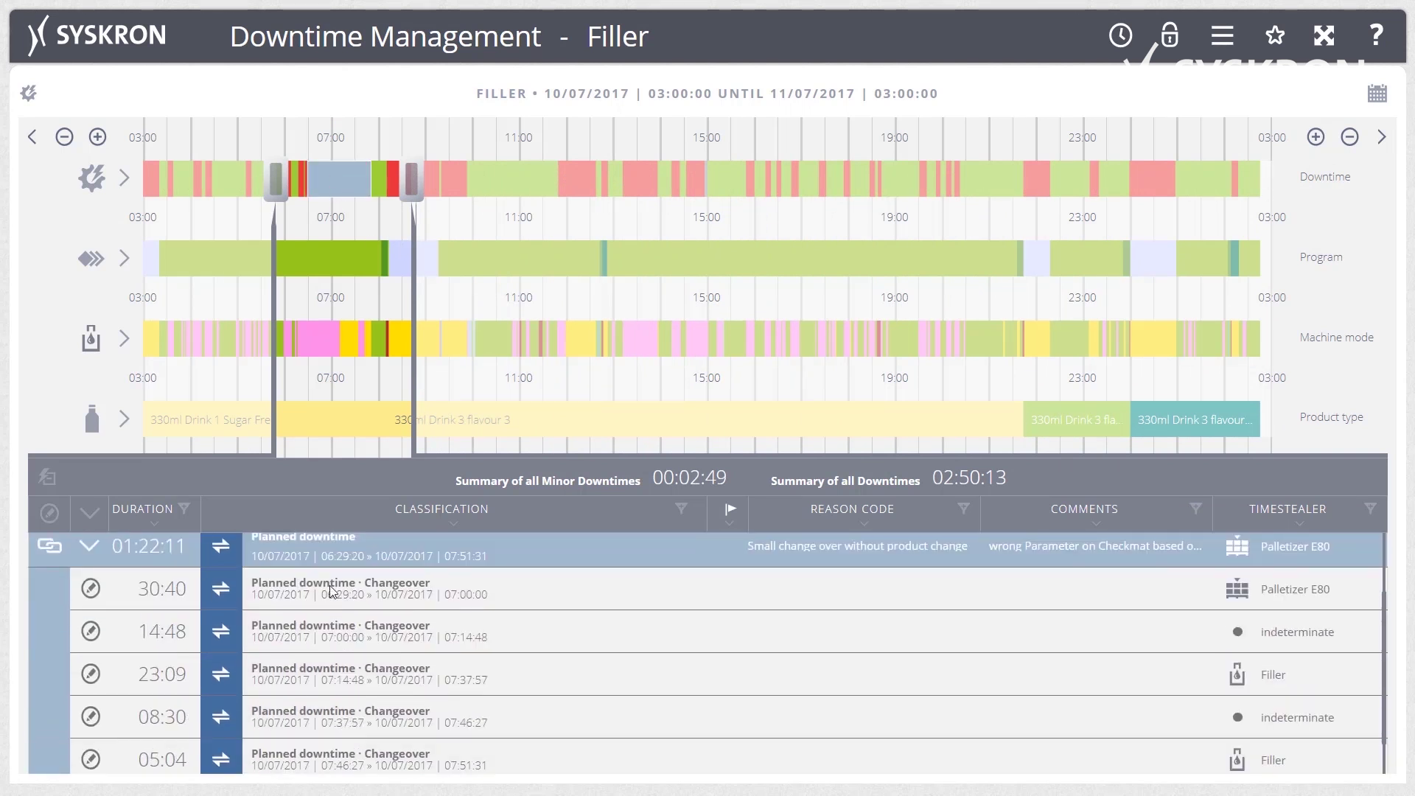
pyautogui.click(334, 177)
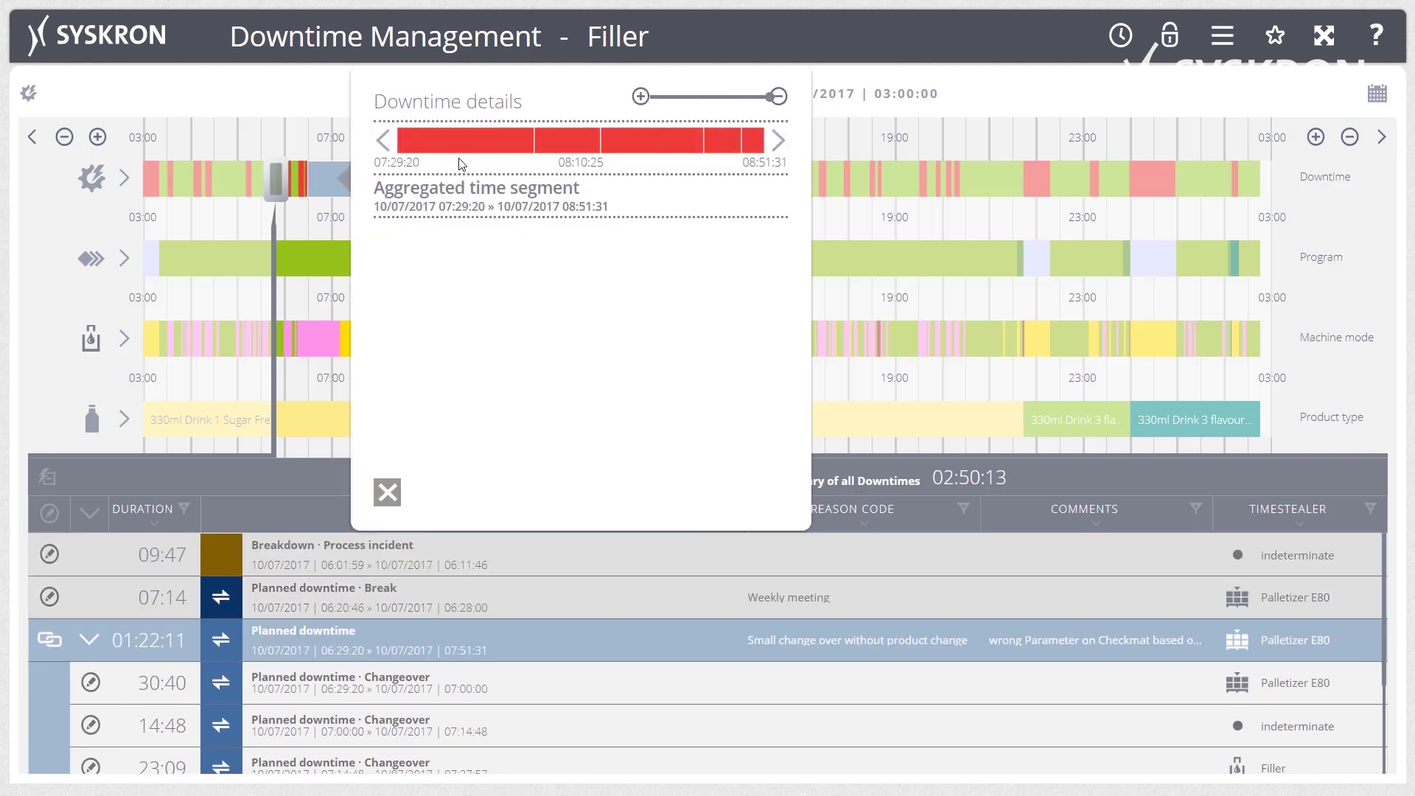
# Set Filler [9] as timestealer for the Held part of the aggregated downtime.
pyautogui.click(472, 141)
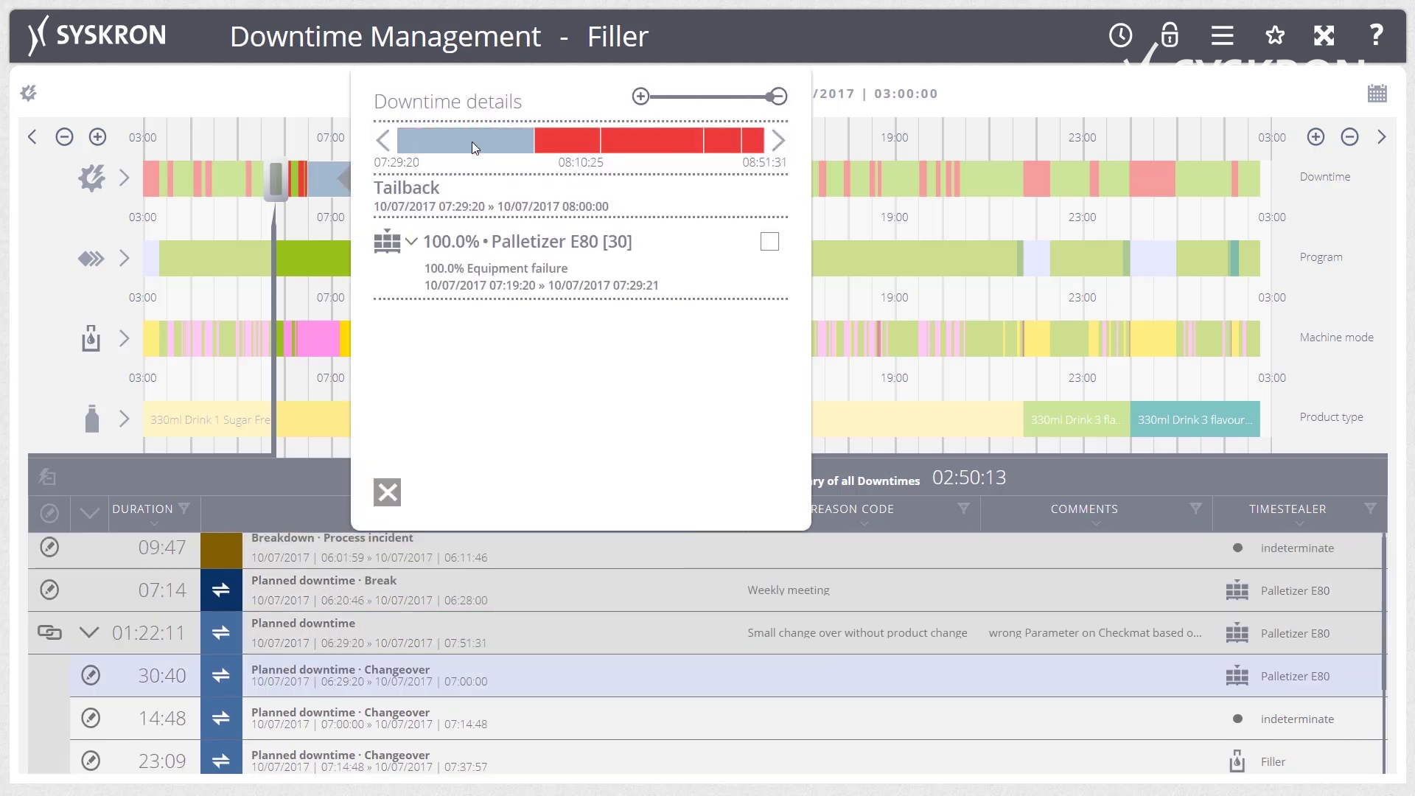
pyautogui.click(577, 145)
pyautogui.click(644, 146)
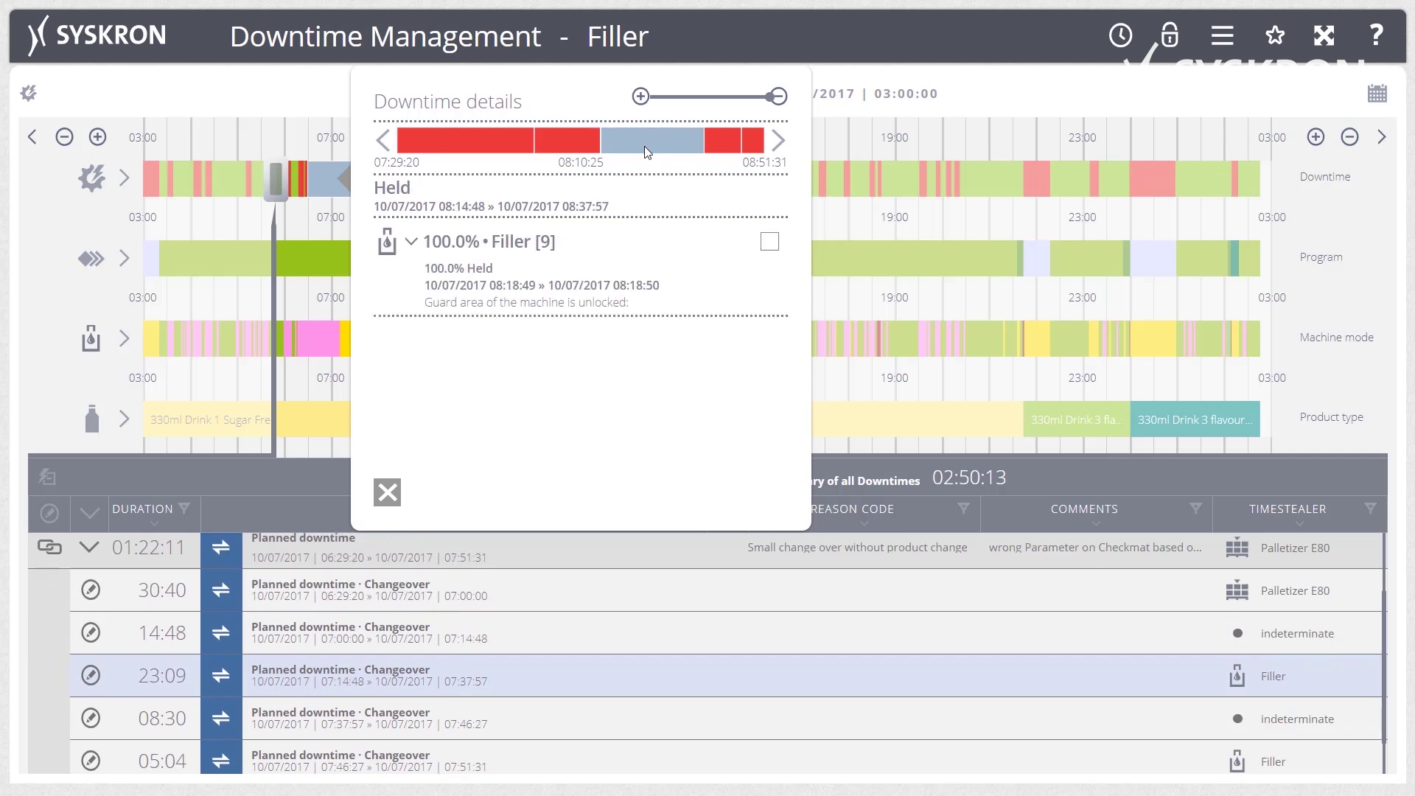
pyautogui.click(770, 242)
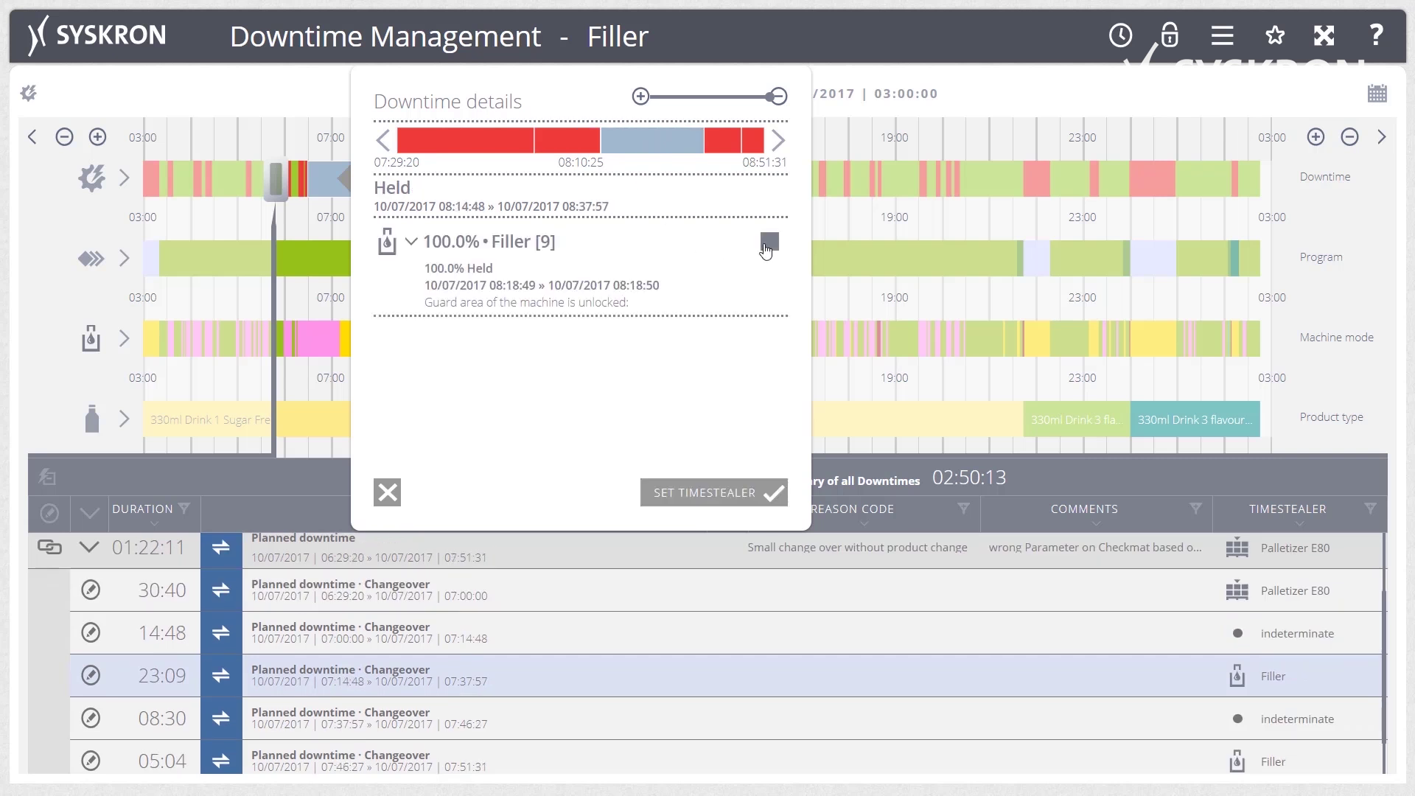
pyautogui.click(695, 494)
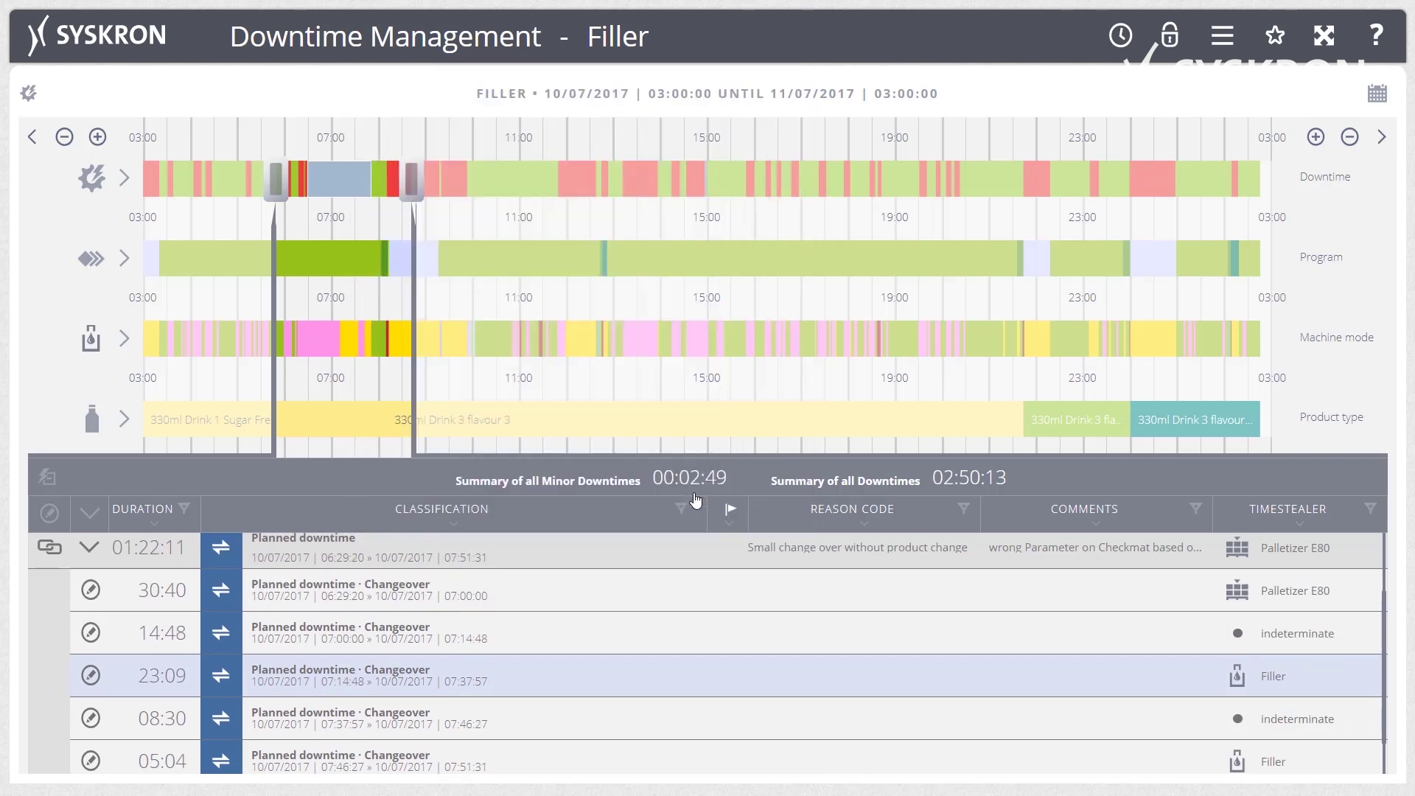
# Add the comment 'checked' to the 23:09 changeover downtime.
pyautogui.click(1155, 674)
pyautogui.click(995, 680)
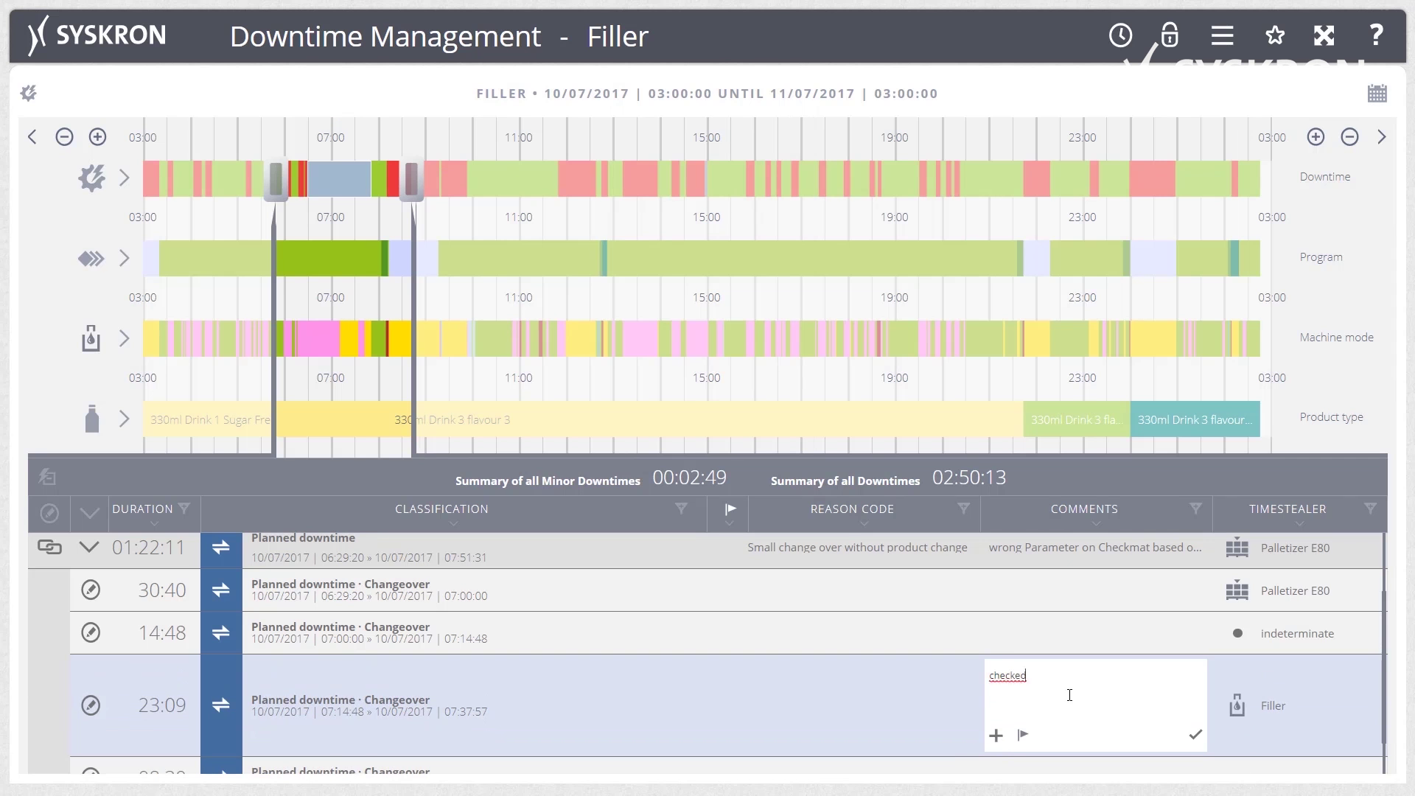
pyautogui.click(1196, 734)
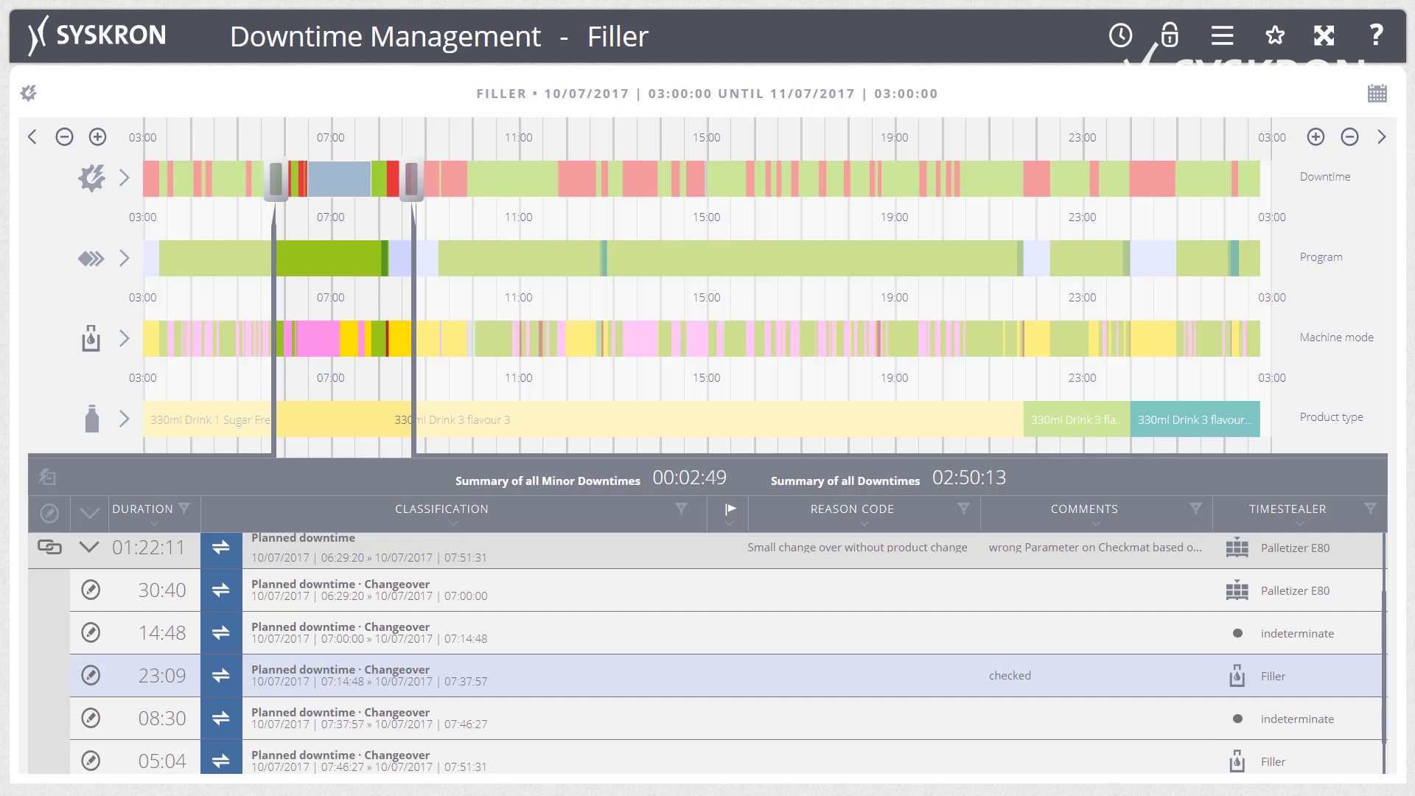
# Classify the 08:30 downtime as Breakdown · Operator intervention.
pyautogui.click(89, 719)
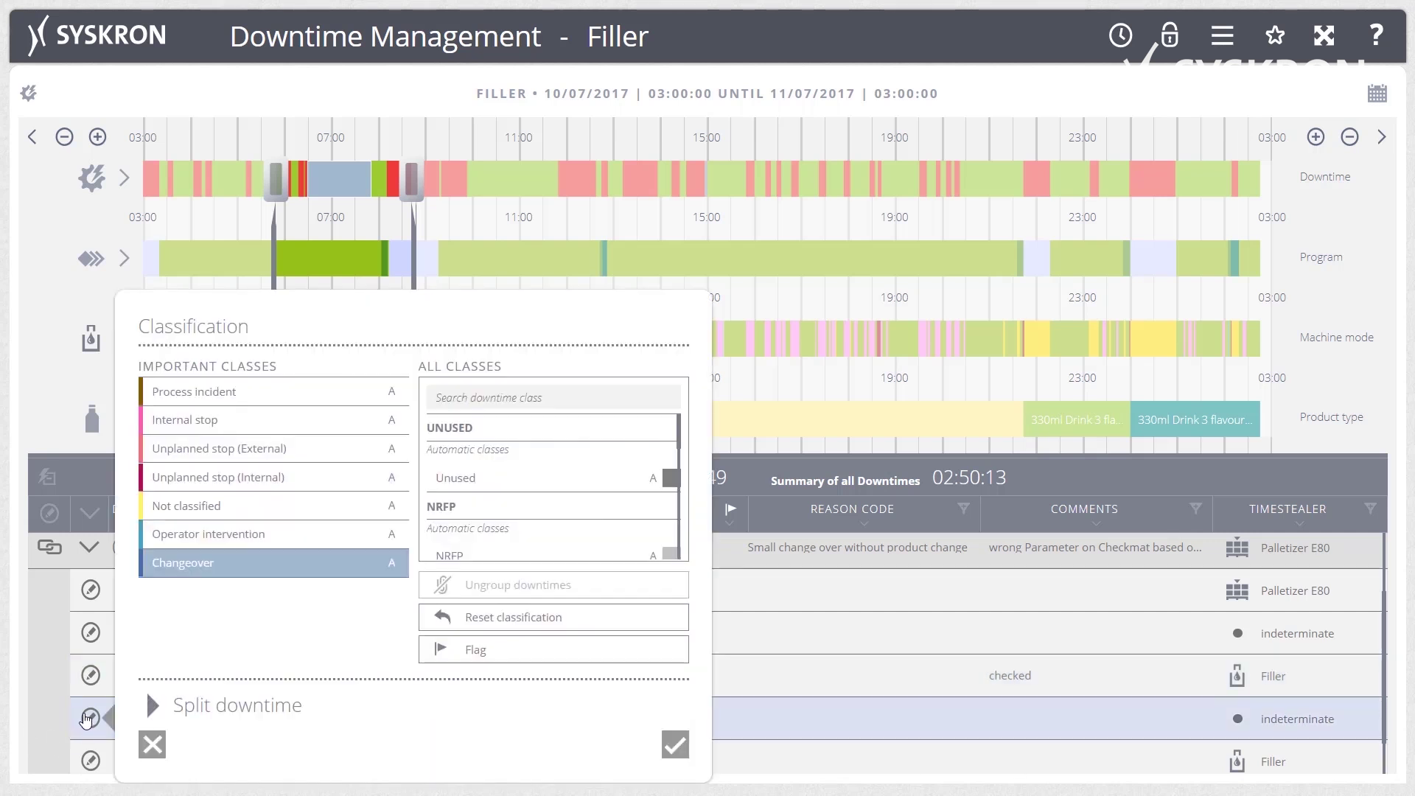
pyautogui.click(211, 537)
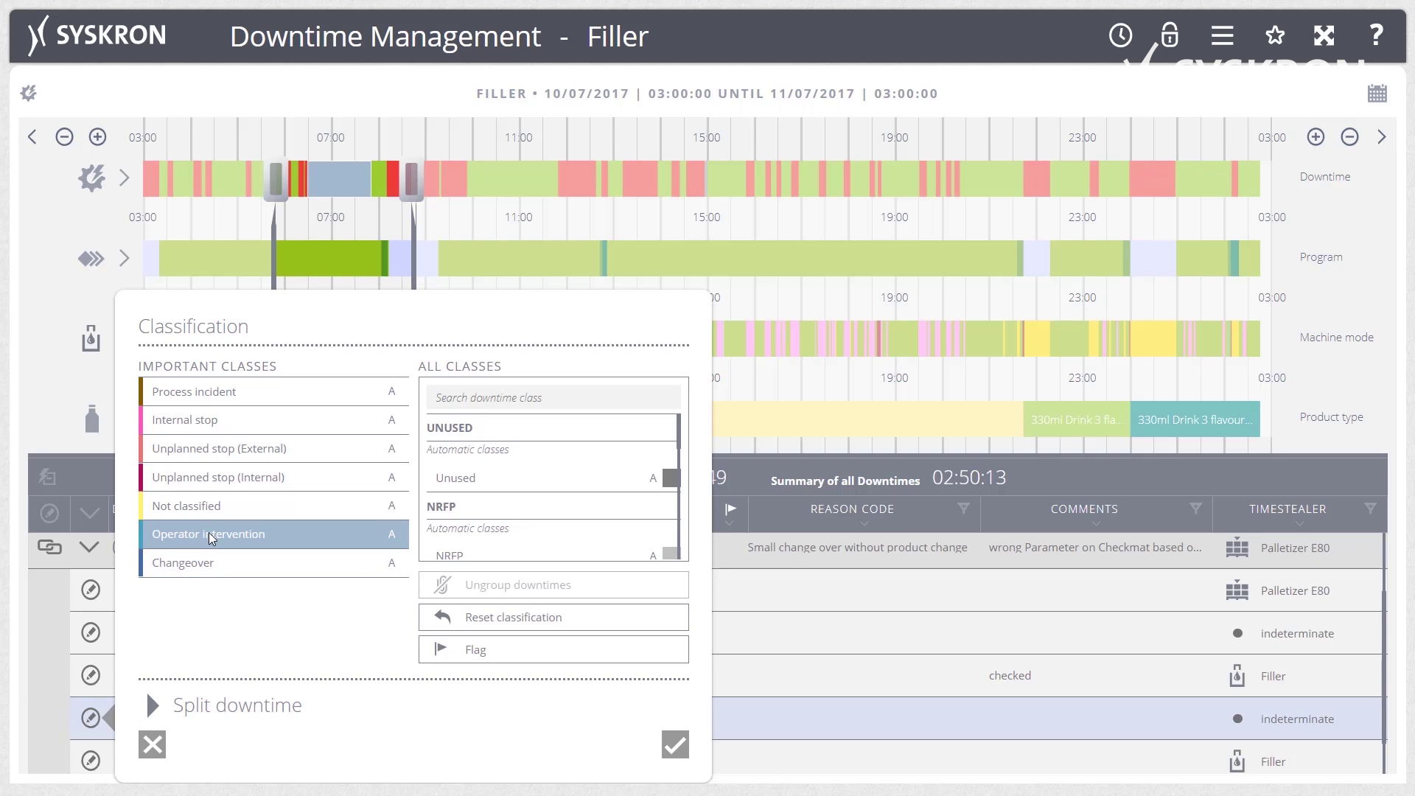
pyautogui.click(675, 746)
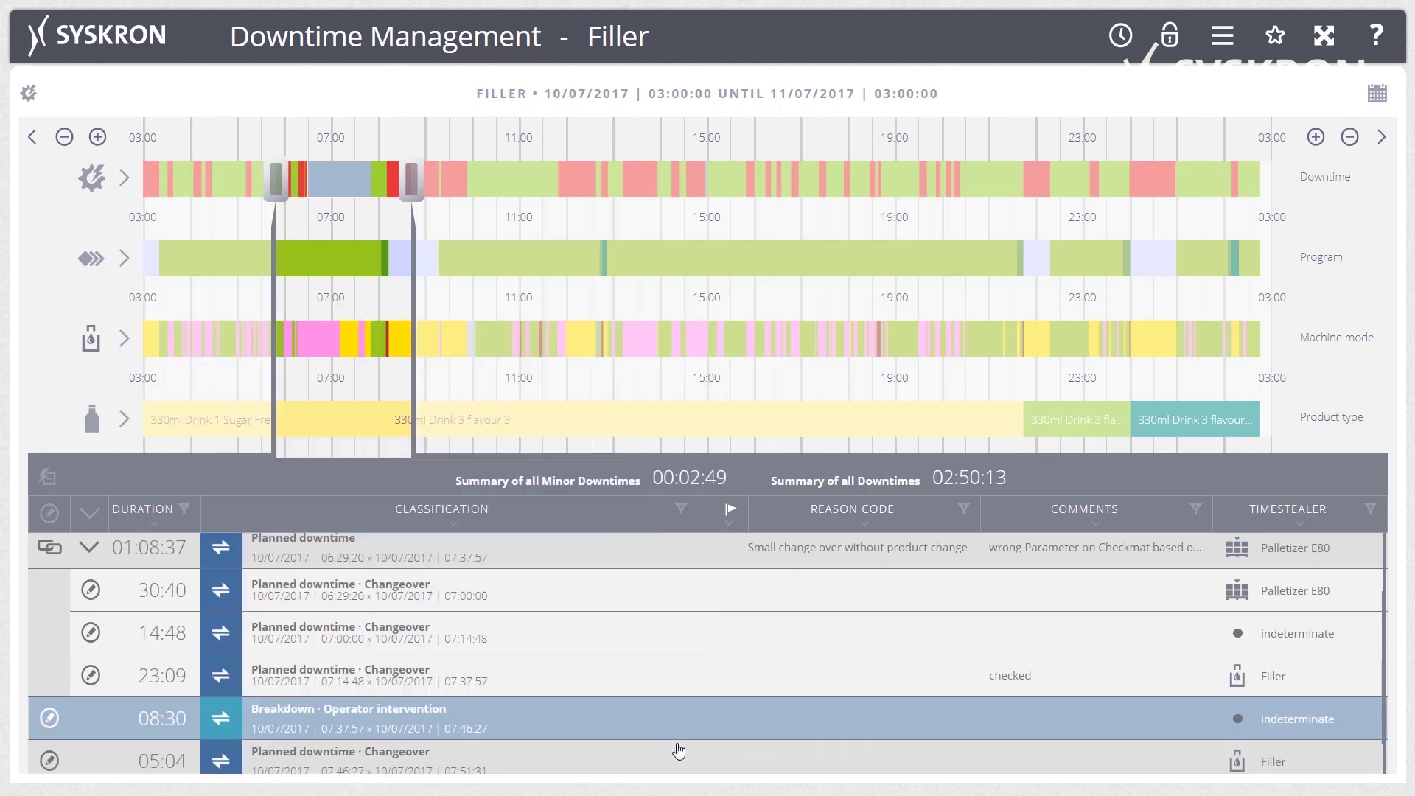
# Flag the 05:04 changeover downtime.
pyautogui.scroll(-1, 243, 723)
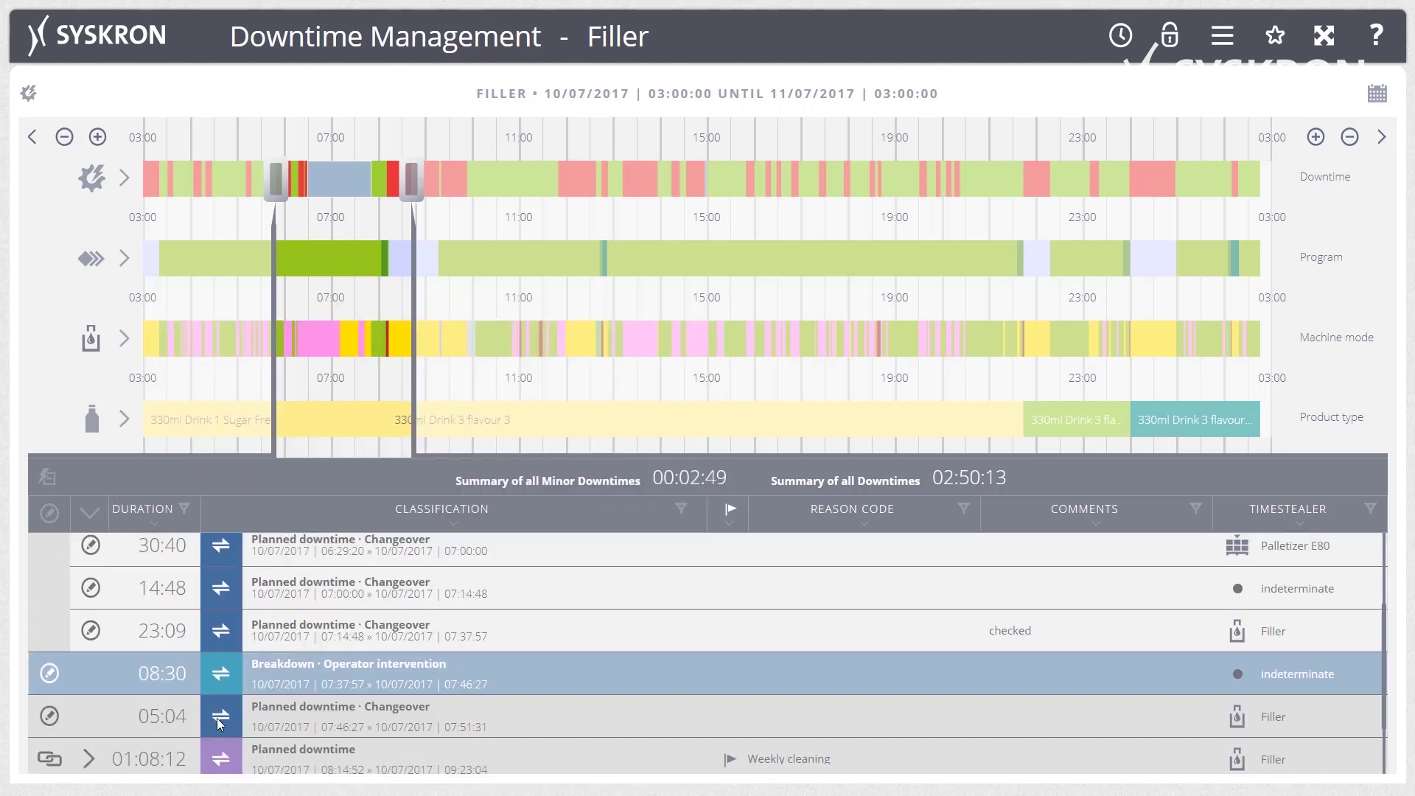
pyautogui.click(49, 716)
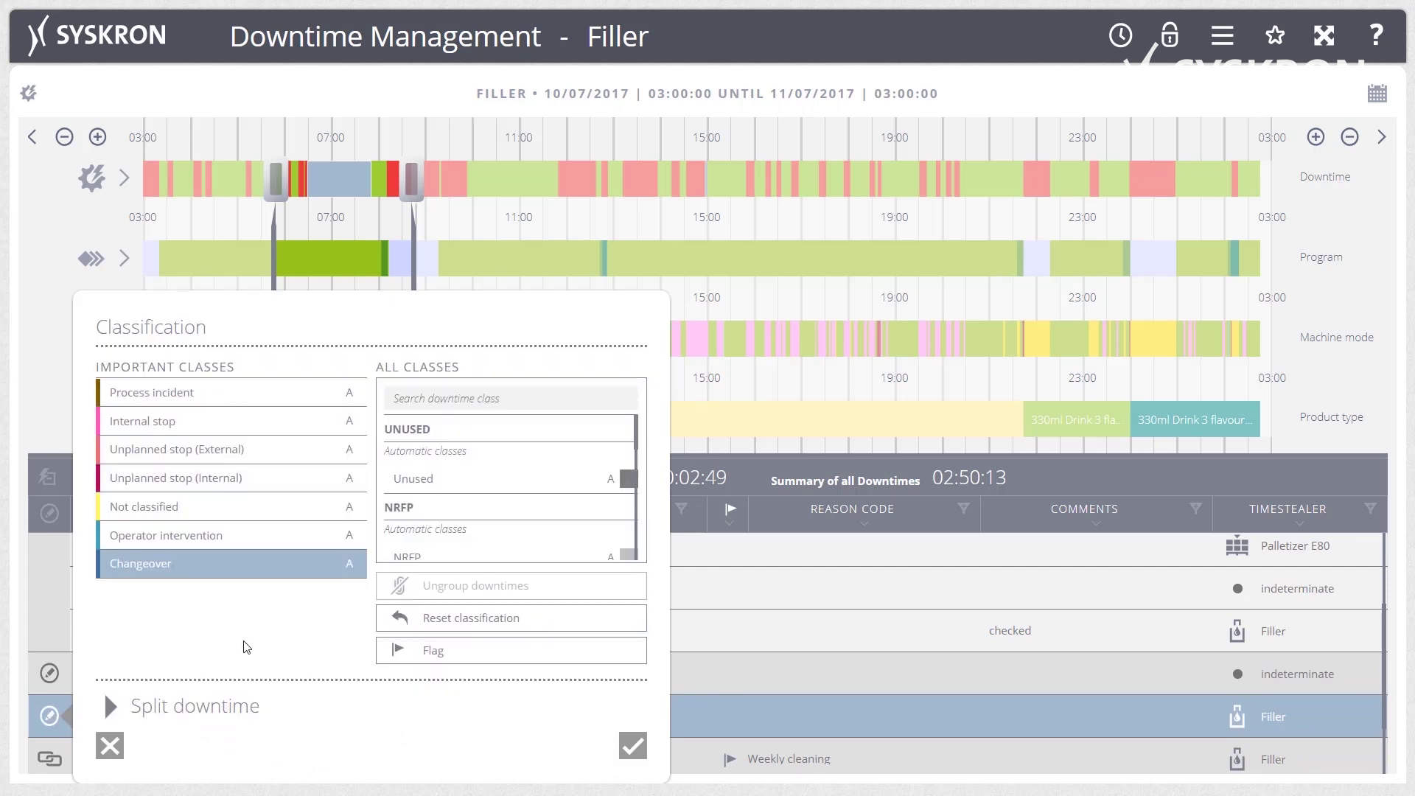
pyautogui.click(416, 649)
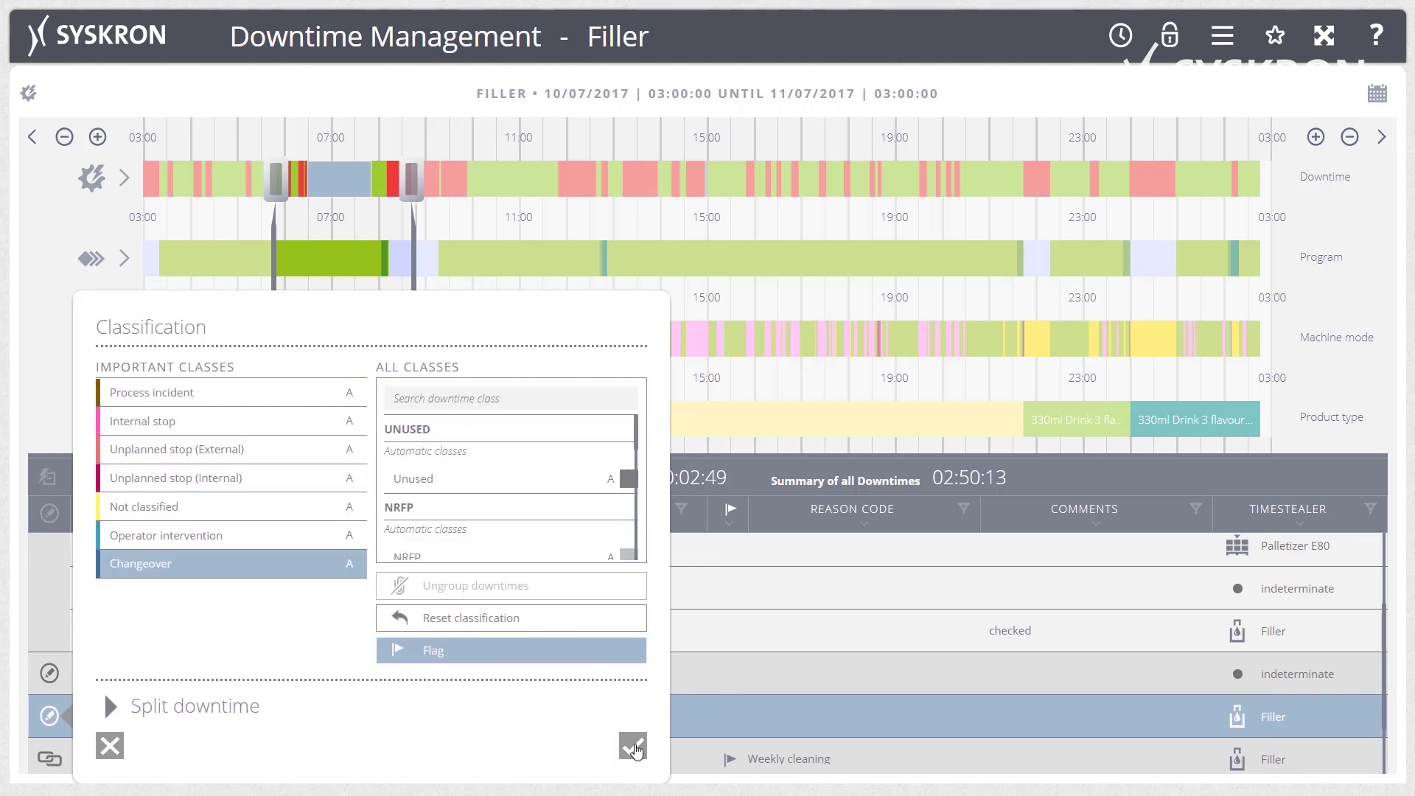
pyautogui.click(634, 747)
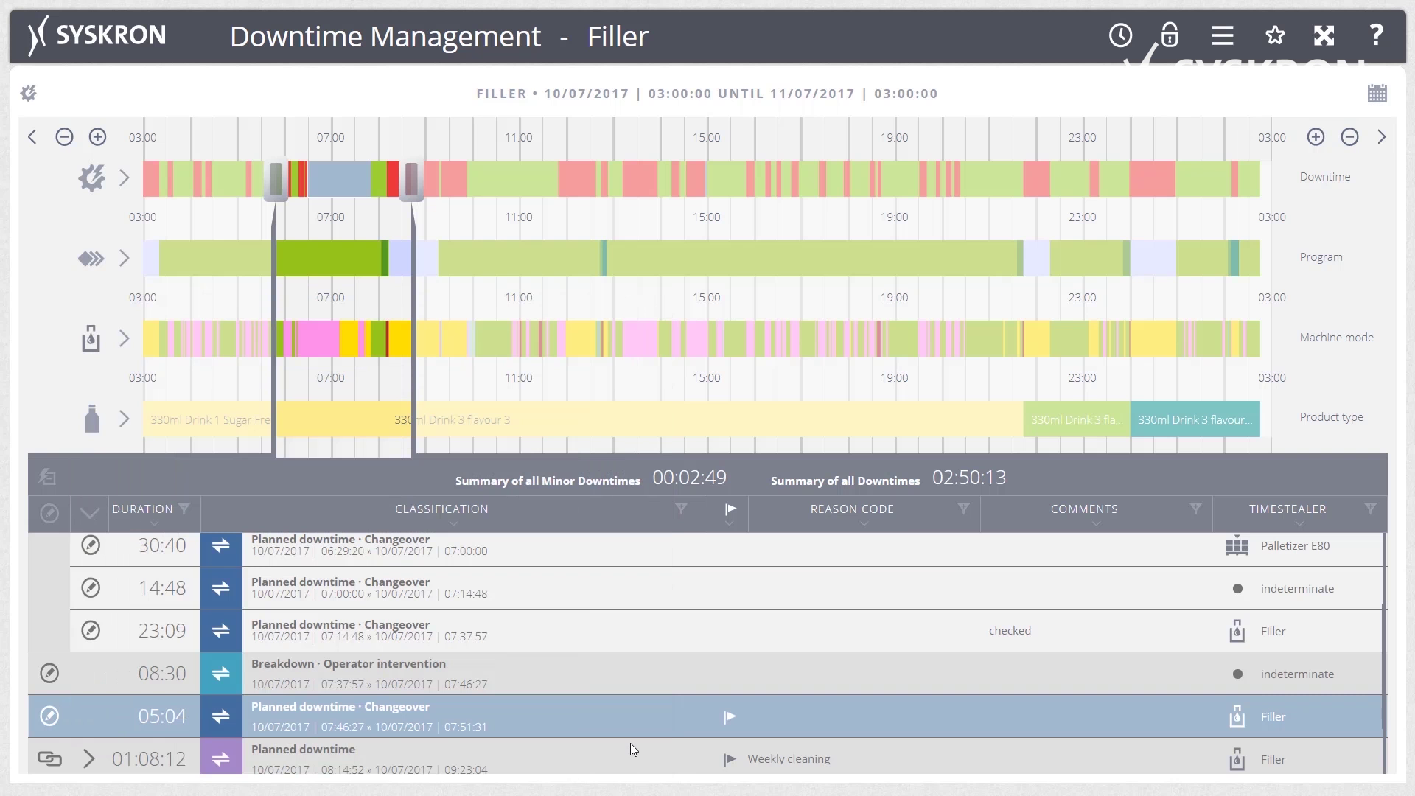
pyautogui.scroll(1, 629, 741)
# Switch to the Line Monitor module for 330ml Drink 2 flavour 1.
pyautogui.click(62, 47)
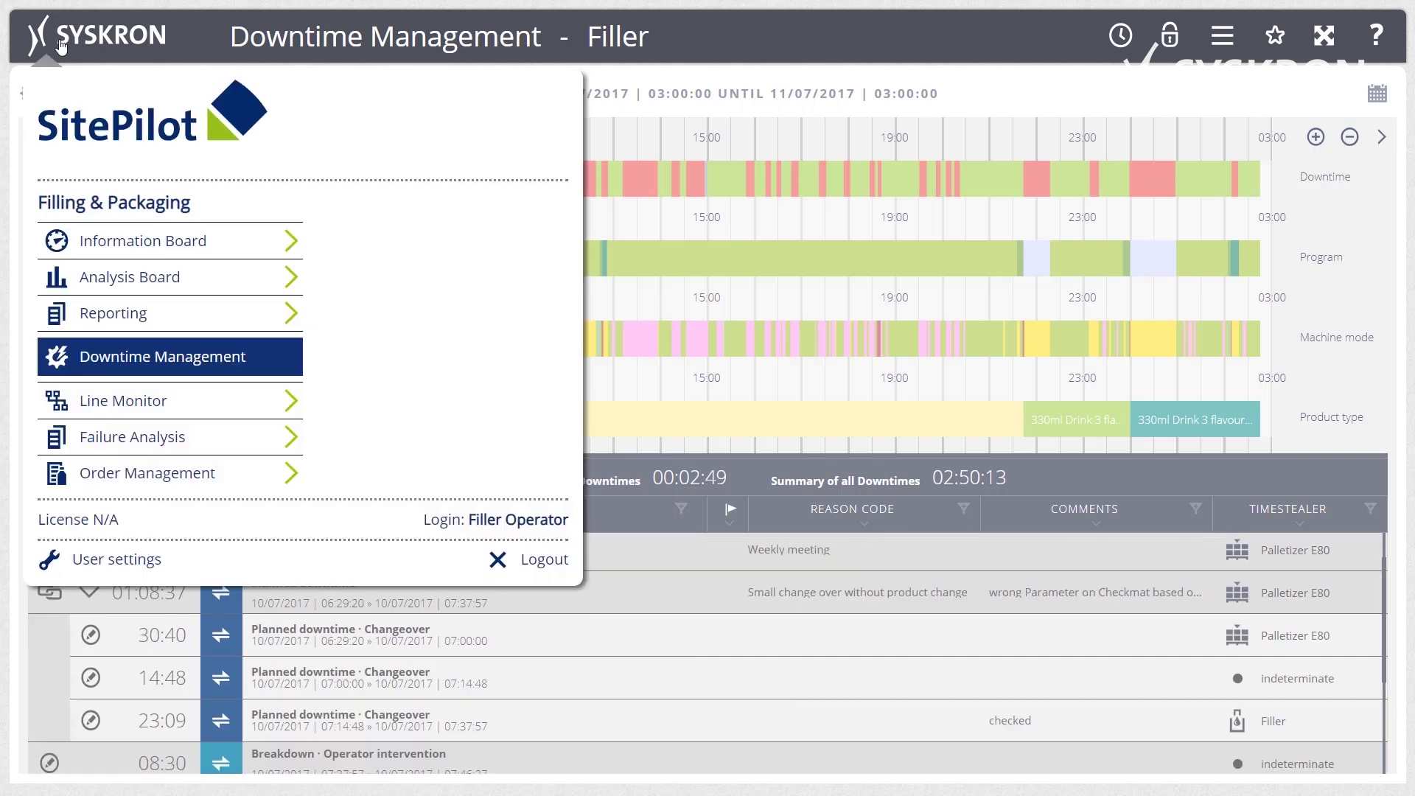
pyautogui.click(137, 404)
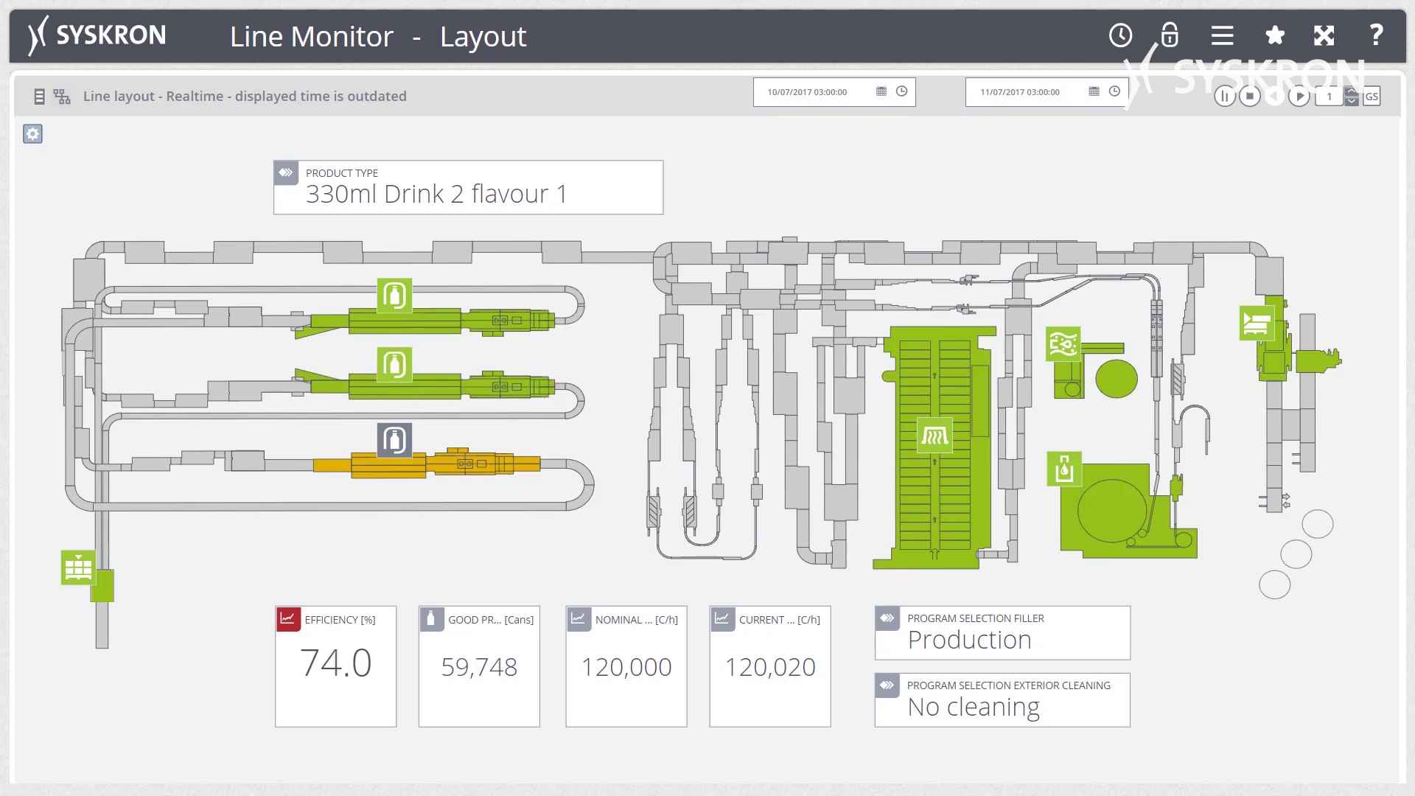
pyautogui.click(96, 34)
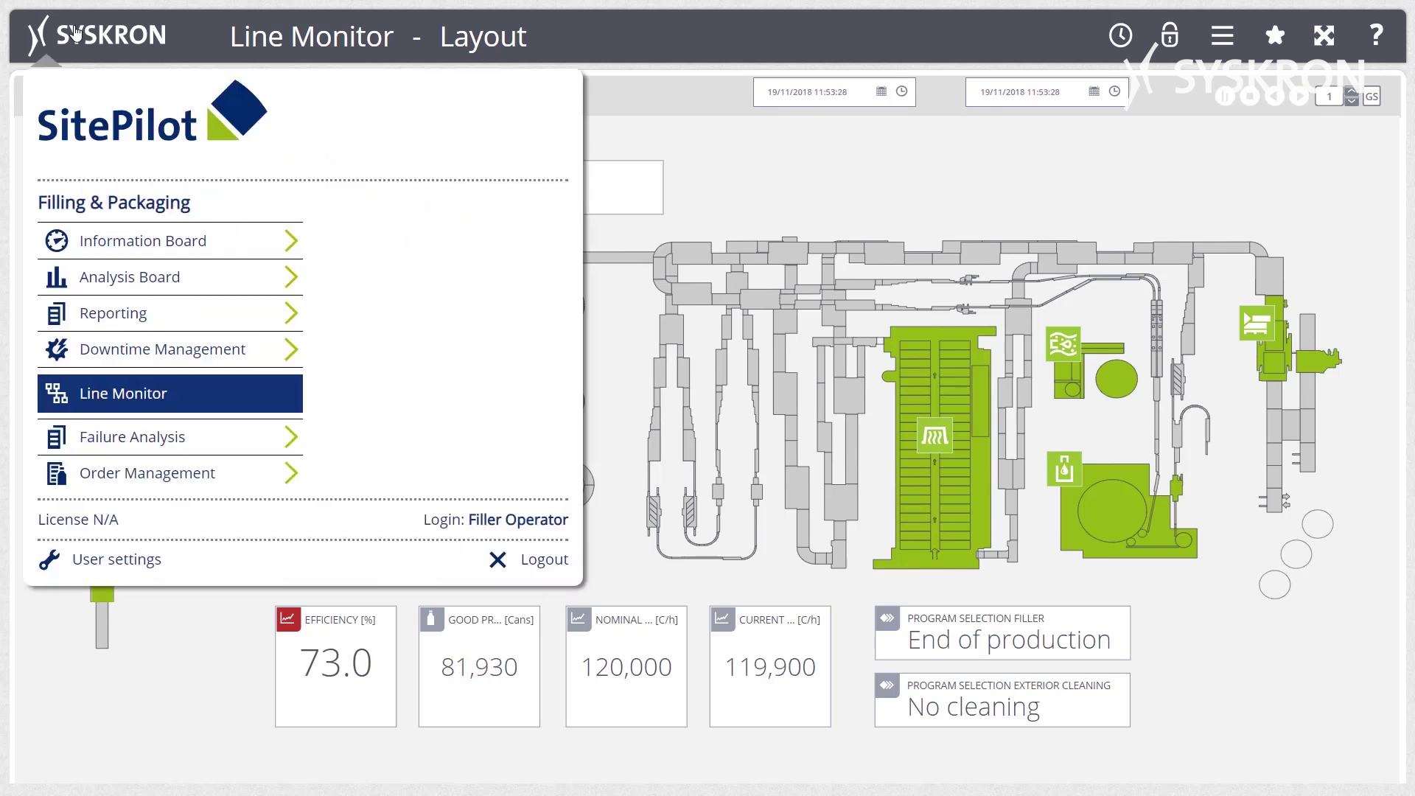
pyautogui.click(122, 439)
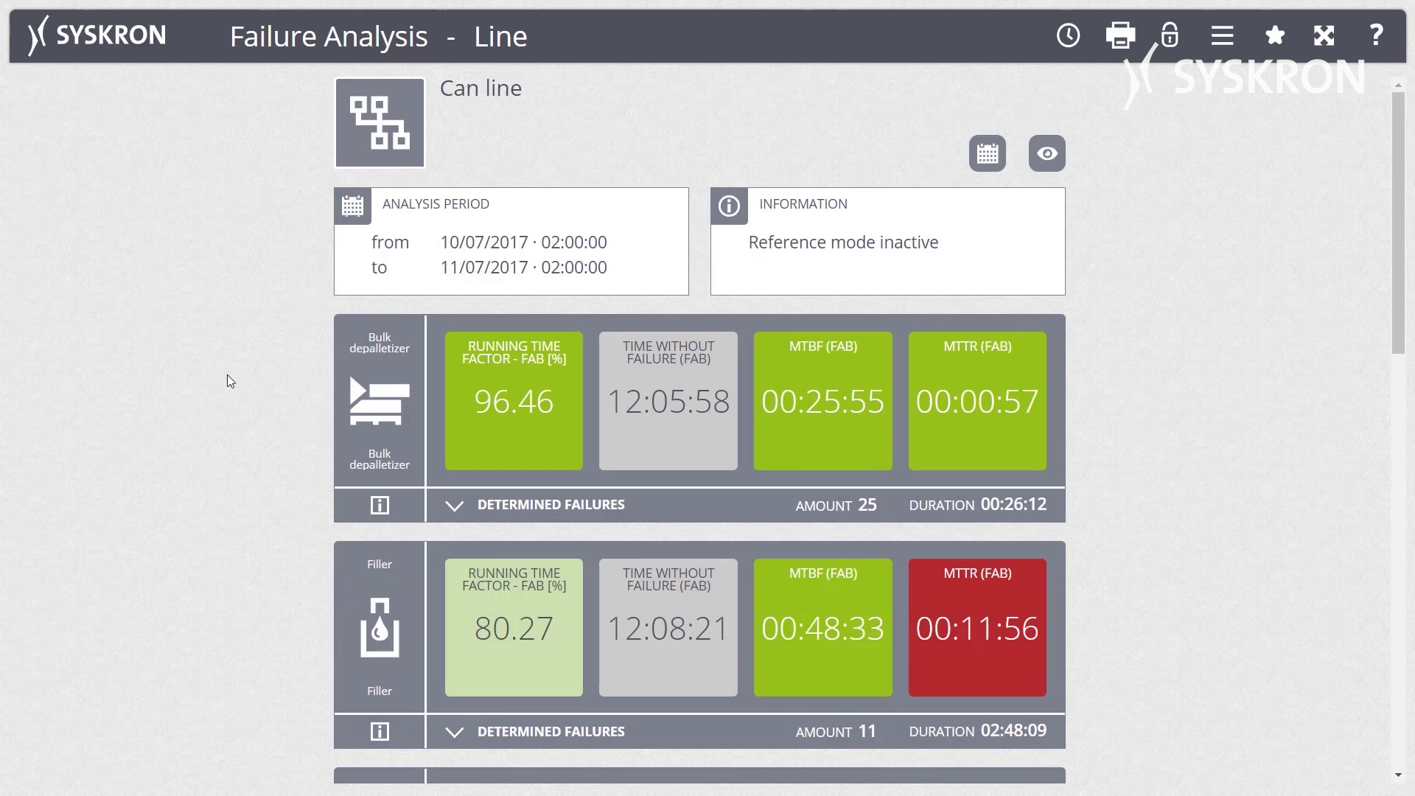
pyautogui.scroll(-3, 228, 376)
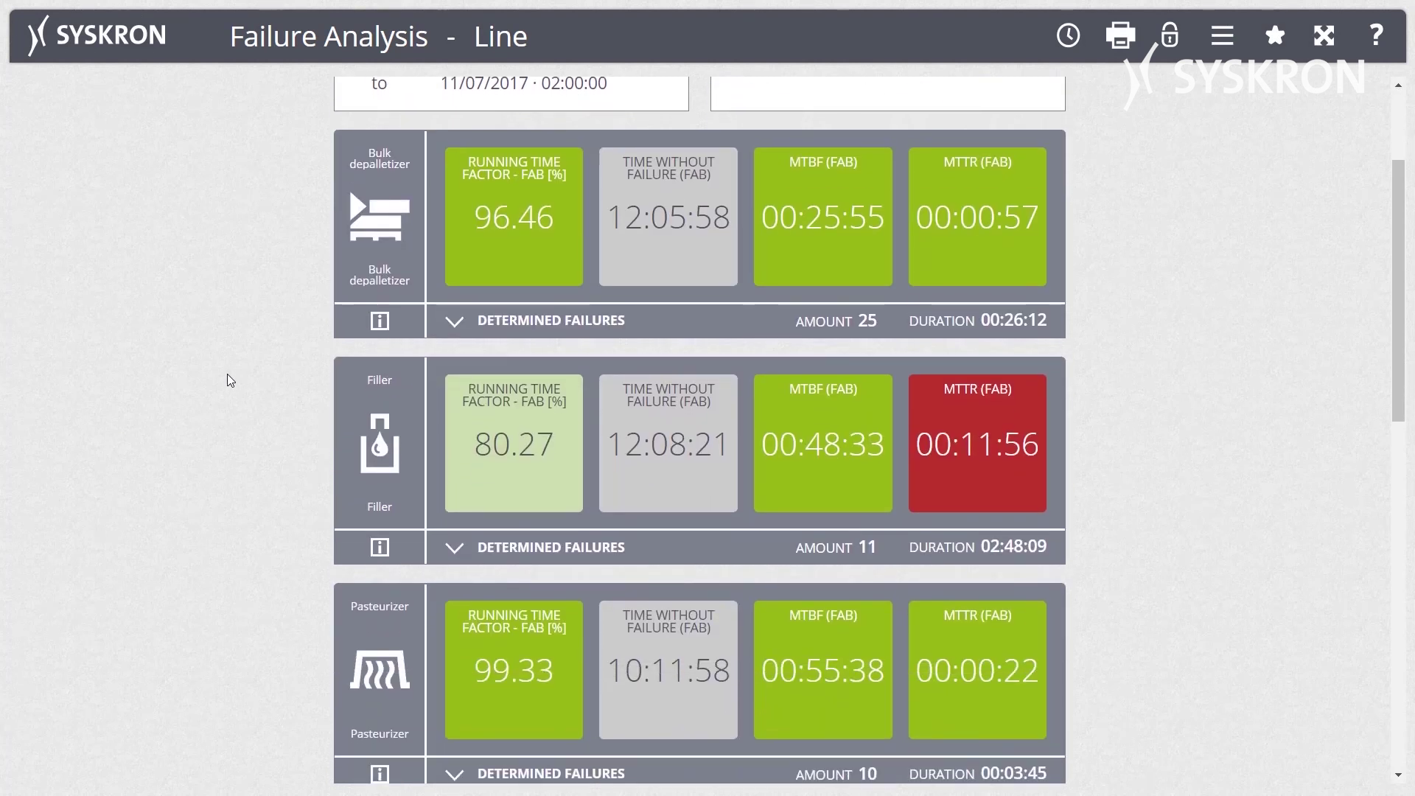
pyautogui.scroll(-3, 228, 376)
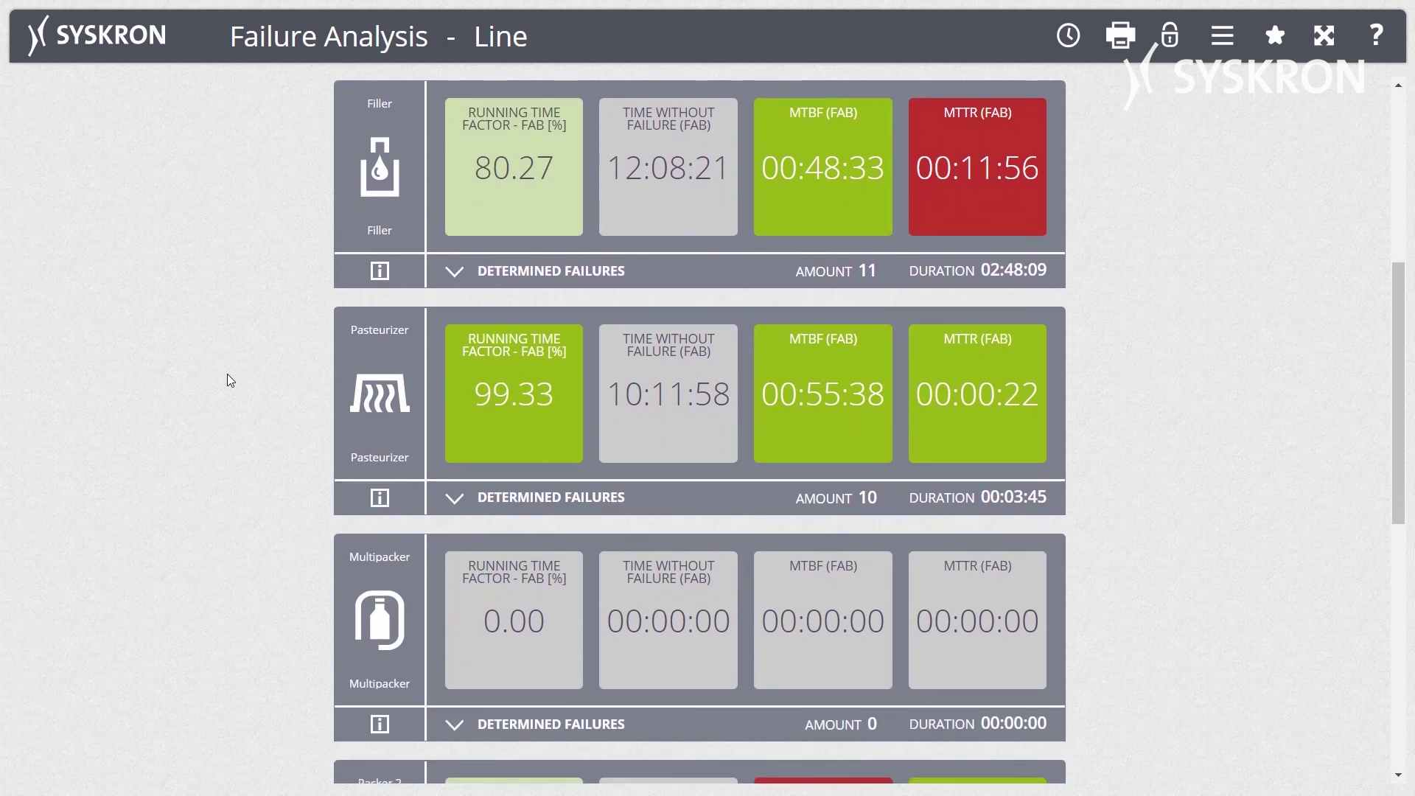
pyautogui.scroll(-3, 228, 376)
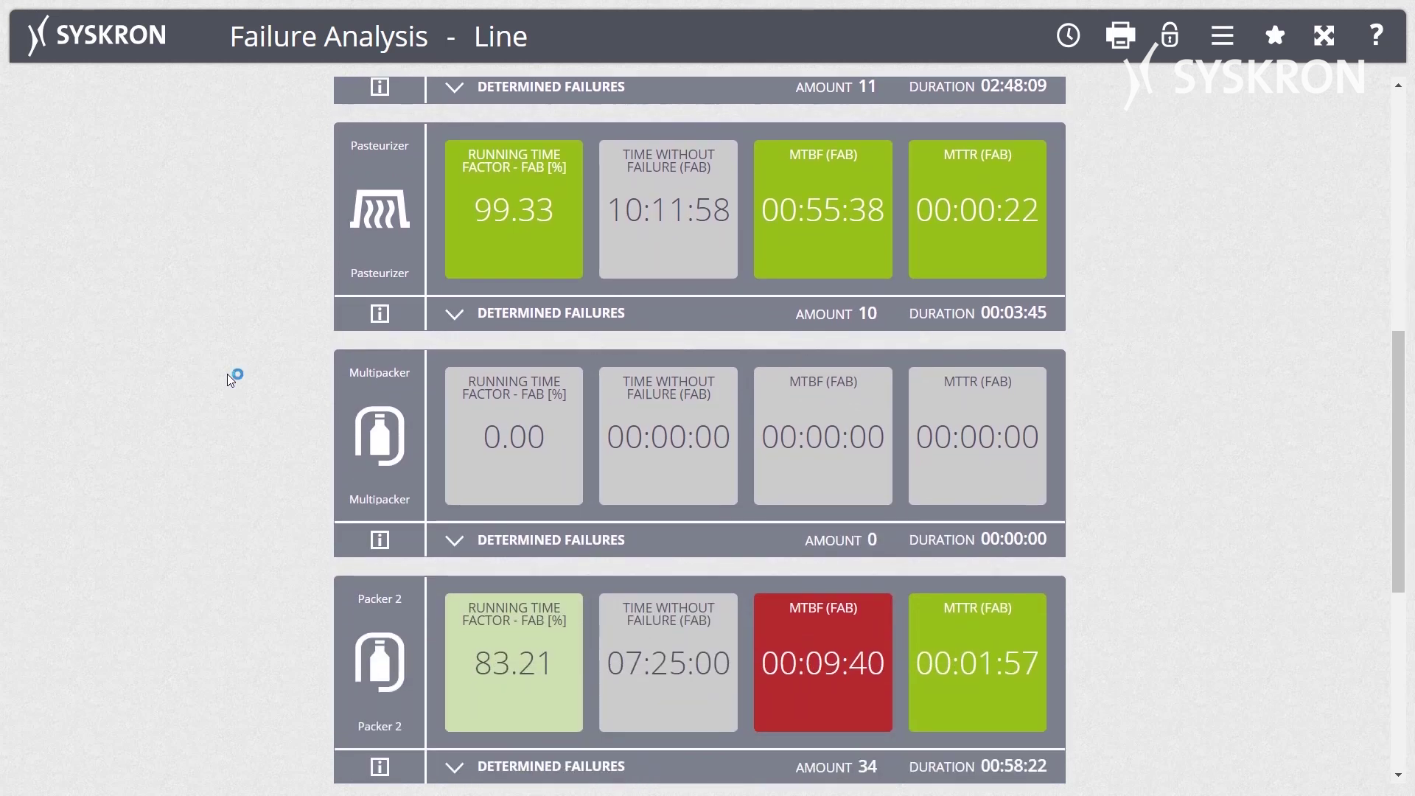
pyautogui.scroll(-3, 227, 374)
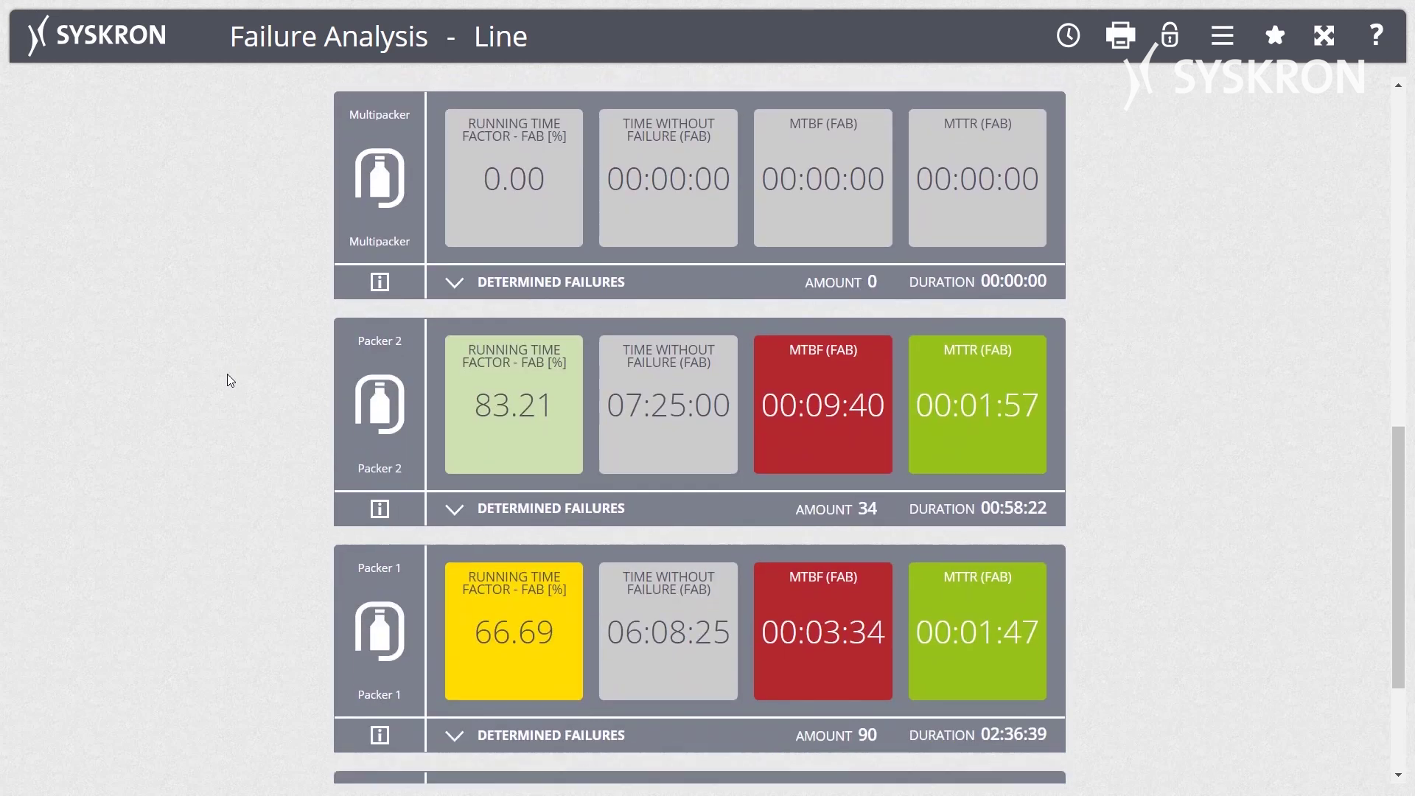
pyautogui.scroll(-3, 227, 377)
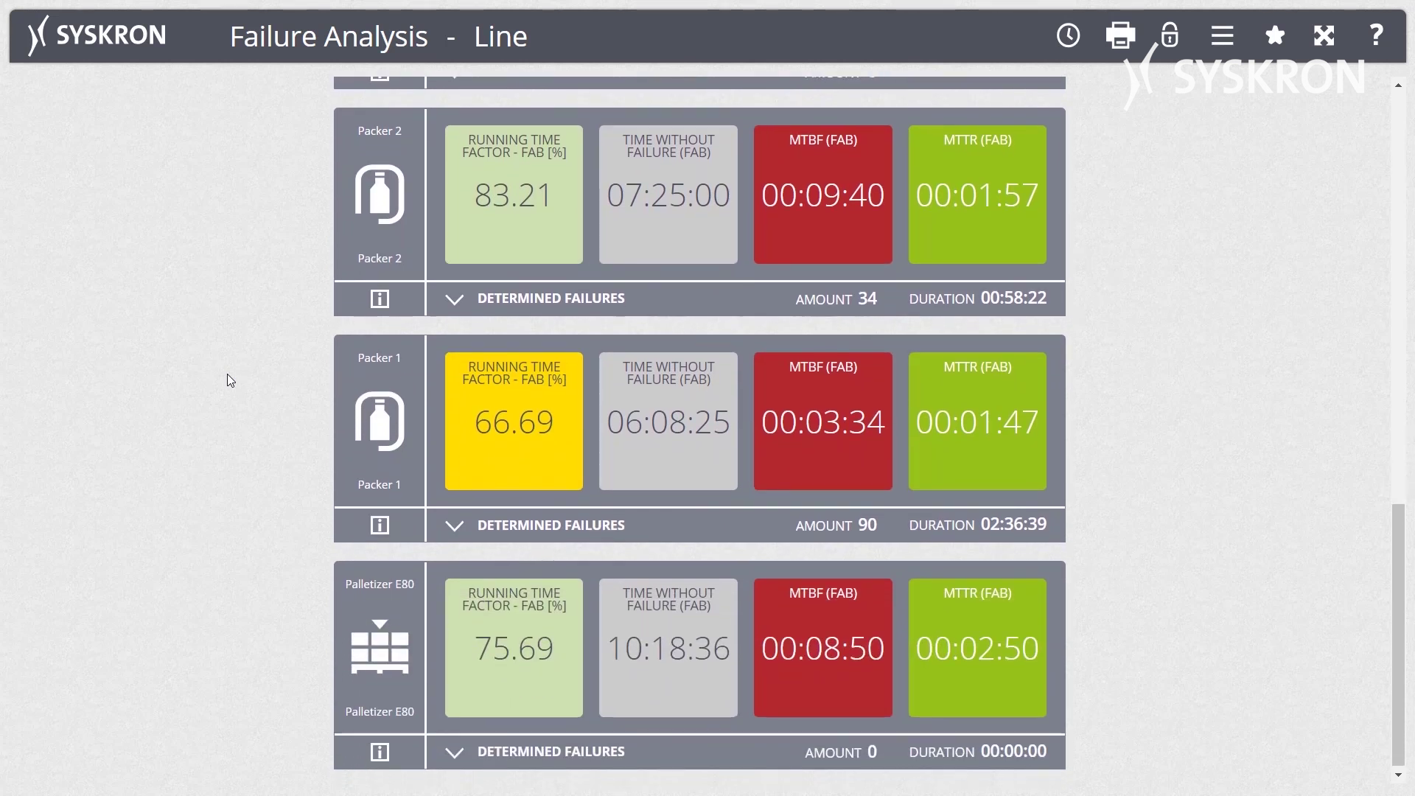
pyautogui.scroll(8, 227, 376)
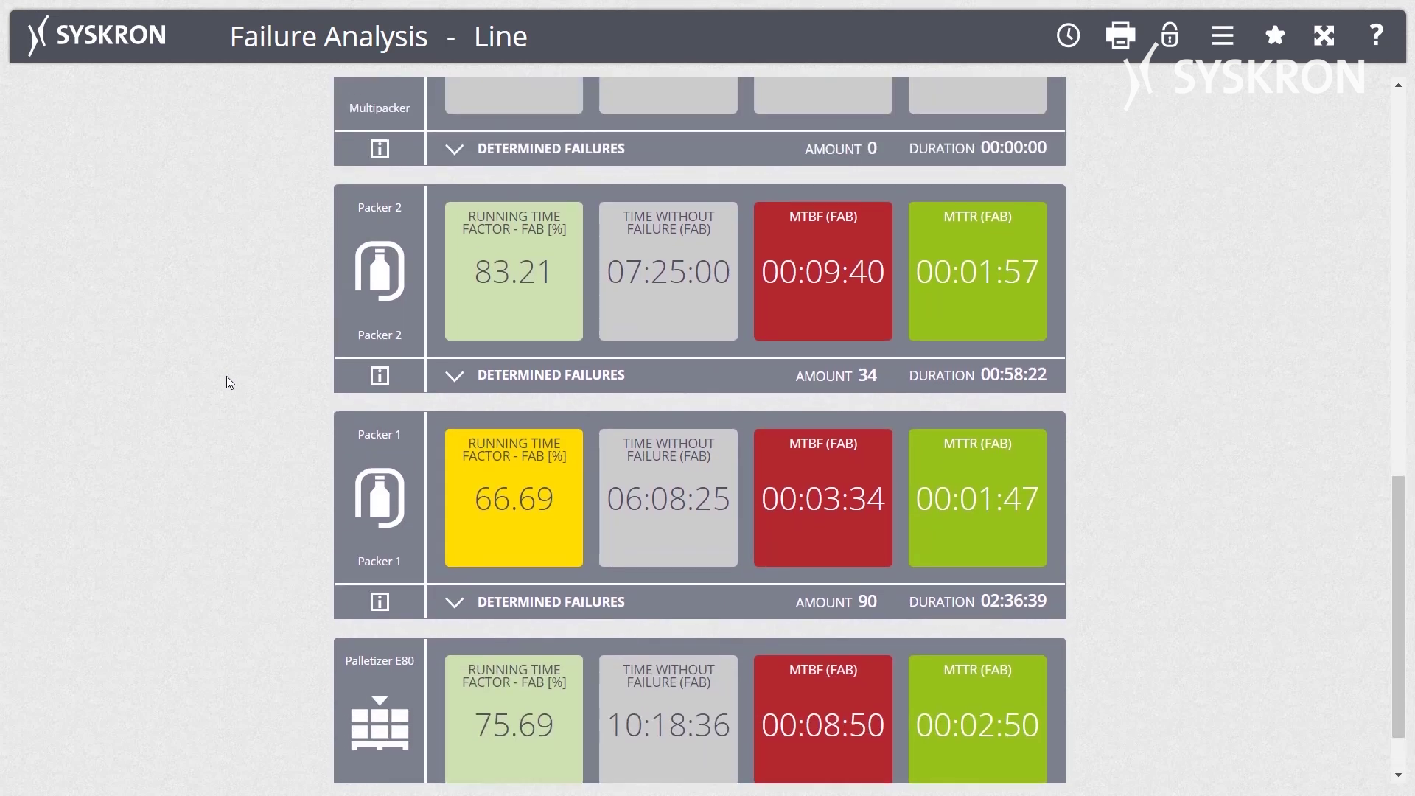
pyautogui.scroll(7, 225, 374)
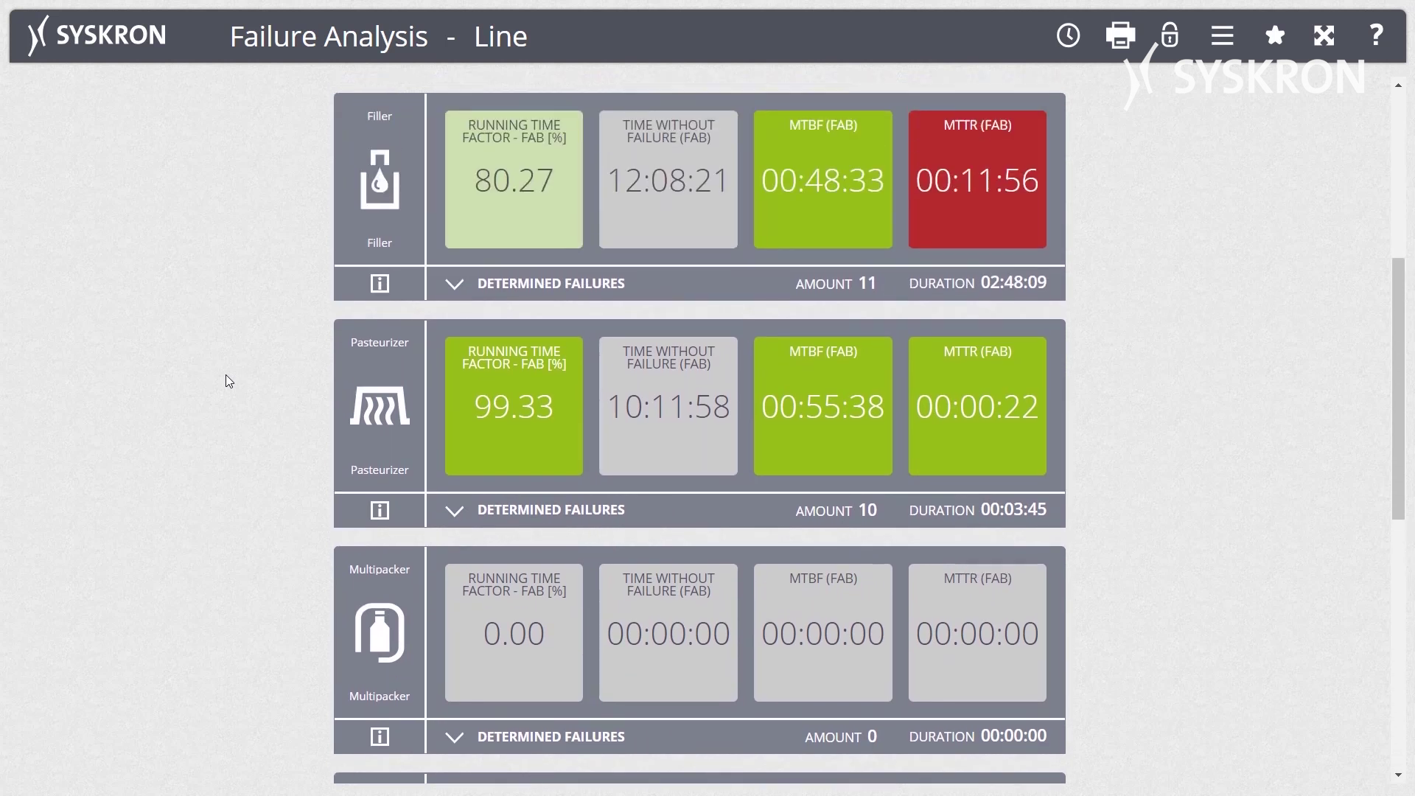
pyautogui.scroll(1, 226, 374)
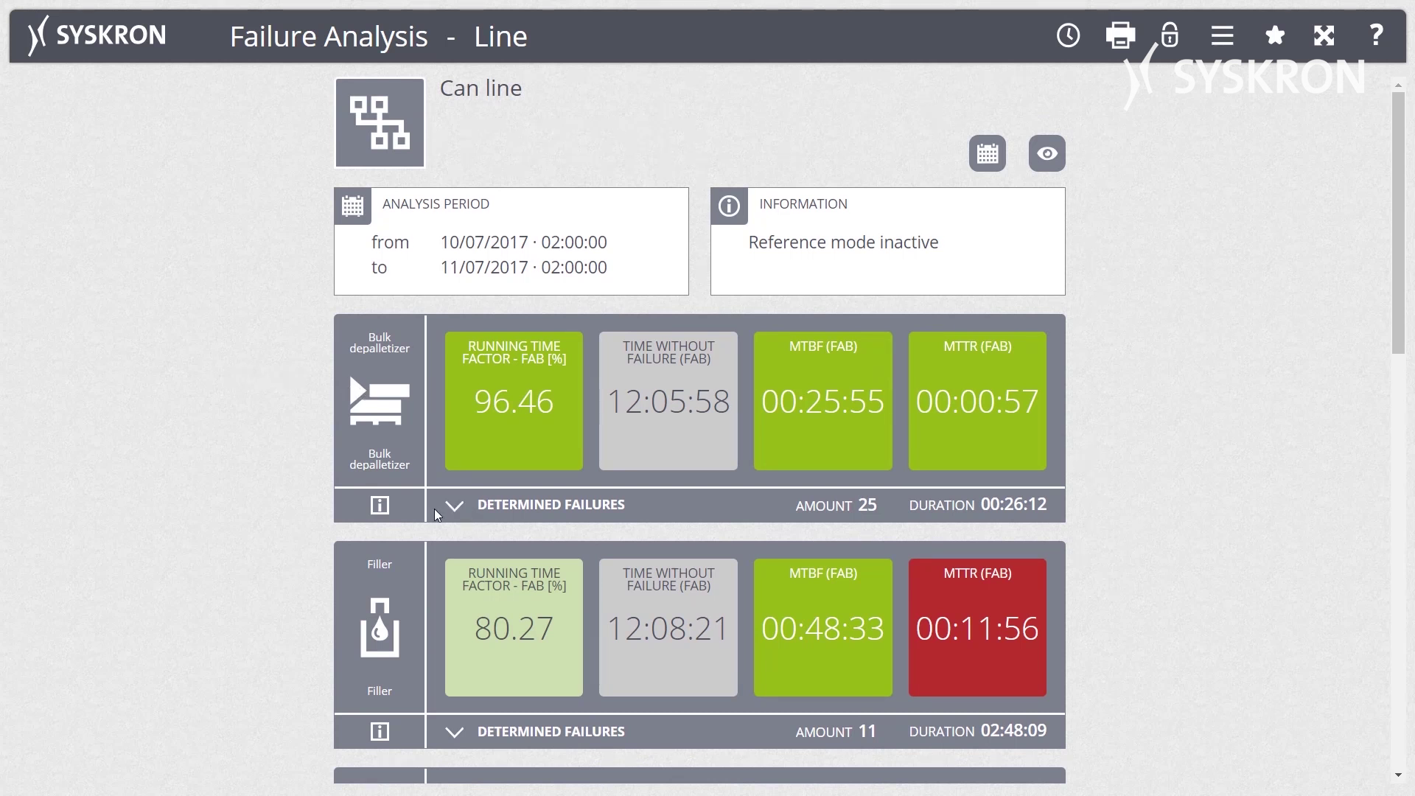
# List the Bulk depalletizer's determined failures and inspect the No initial position breakdown.
pyautogui.click(456, 506)
pyautogui.scroll(-1, 466, 498)
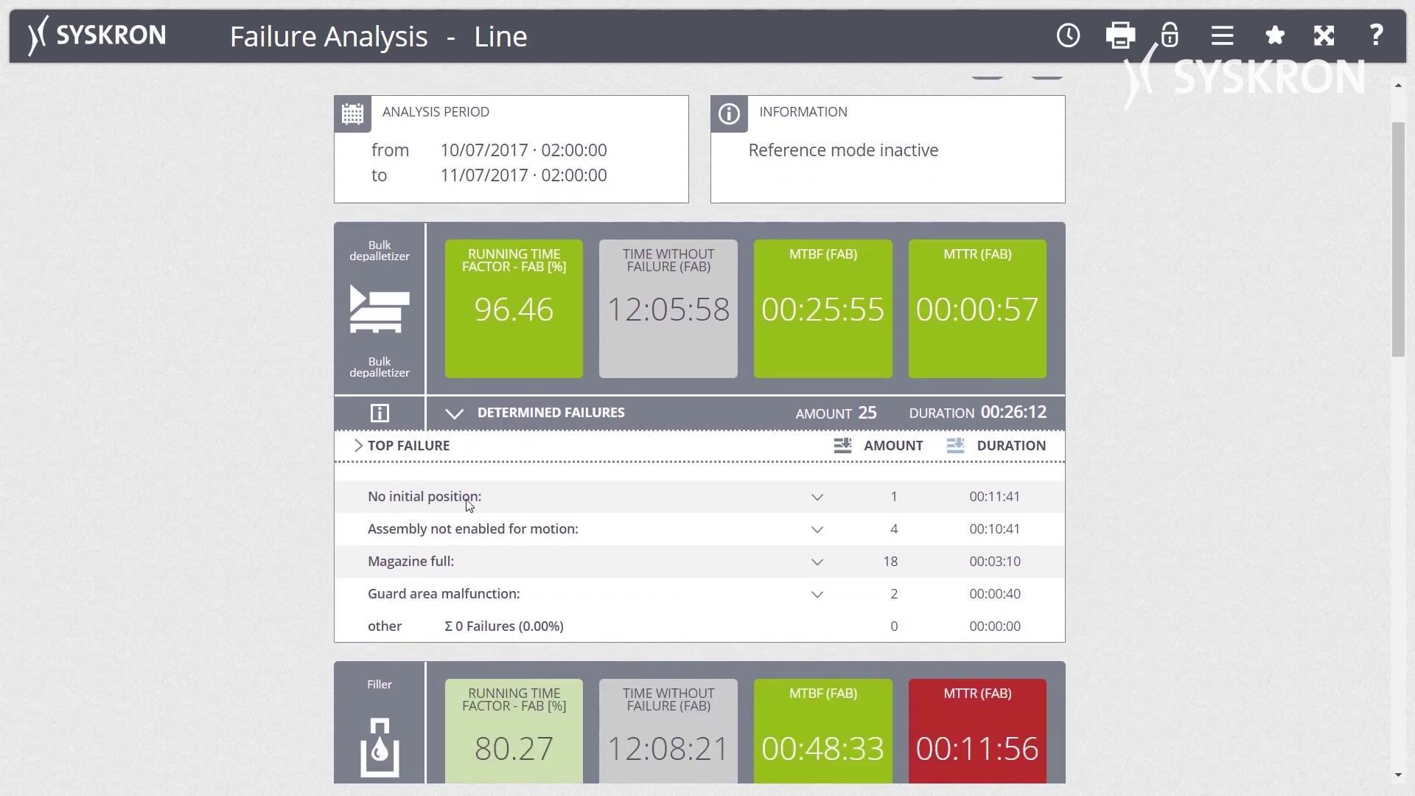
pyautogui.click(817, 501)
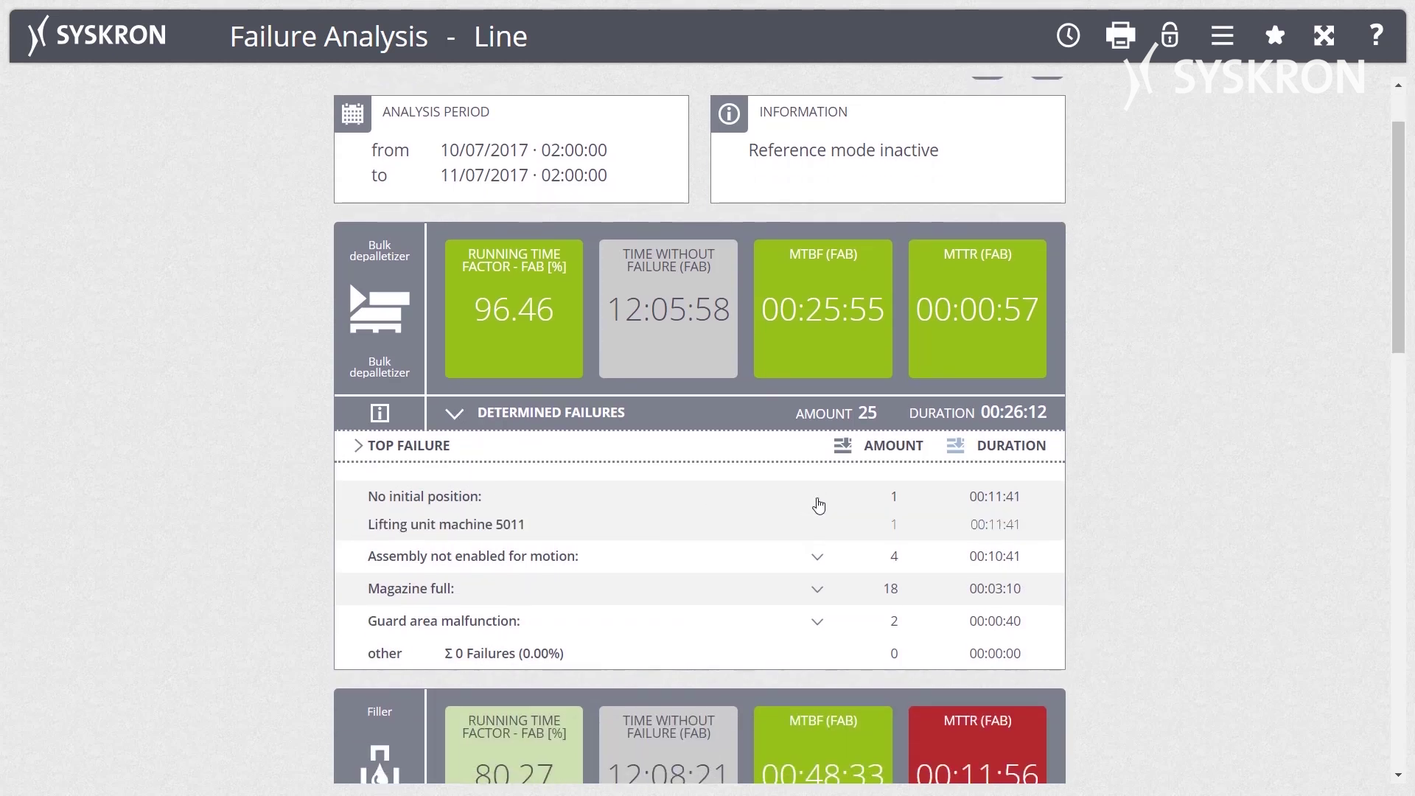
pyautogui.click(817, 503)
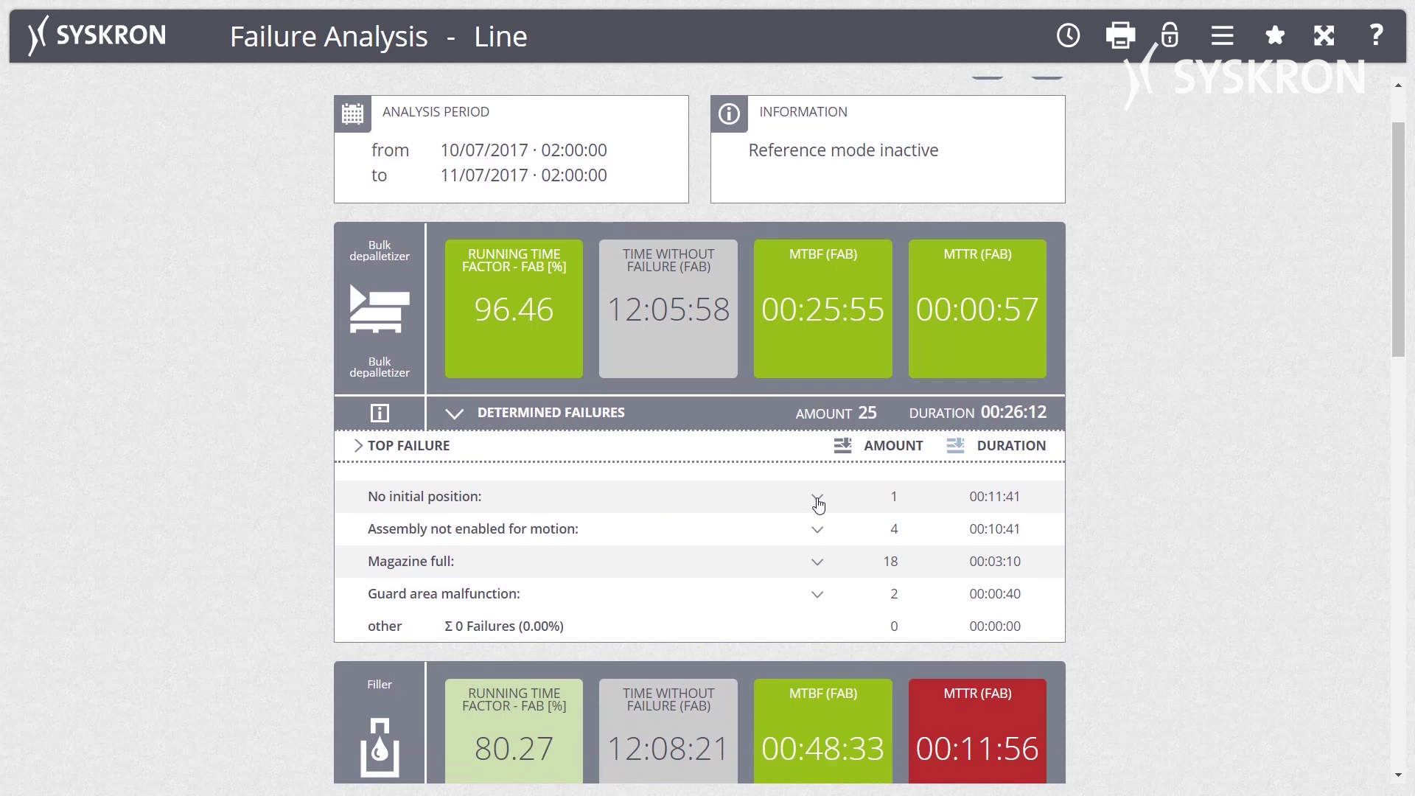
# Sort the failure list by Amount then Duration, and switch to Order Management.
pyautogui.click(846, 449)
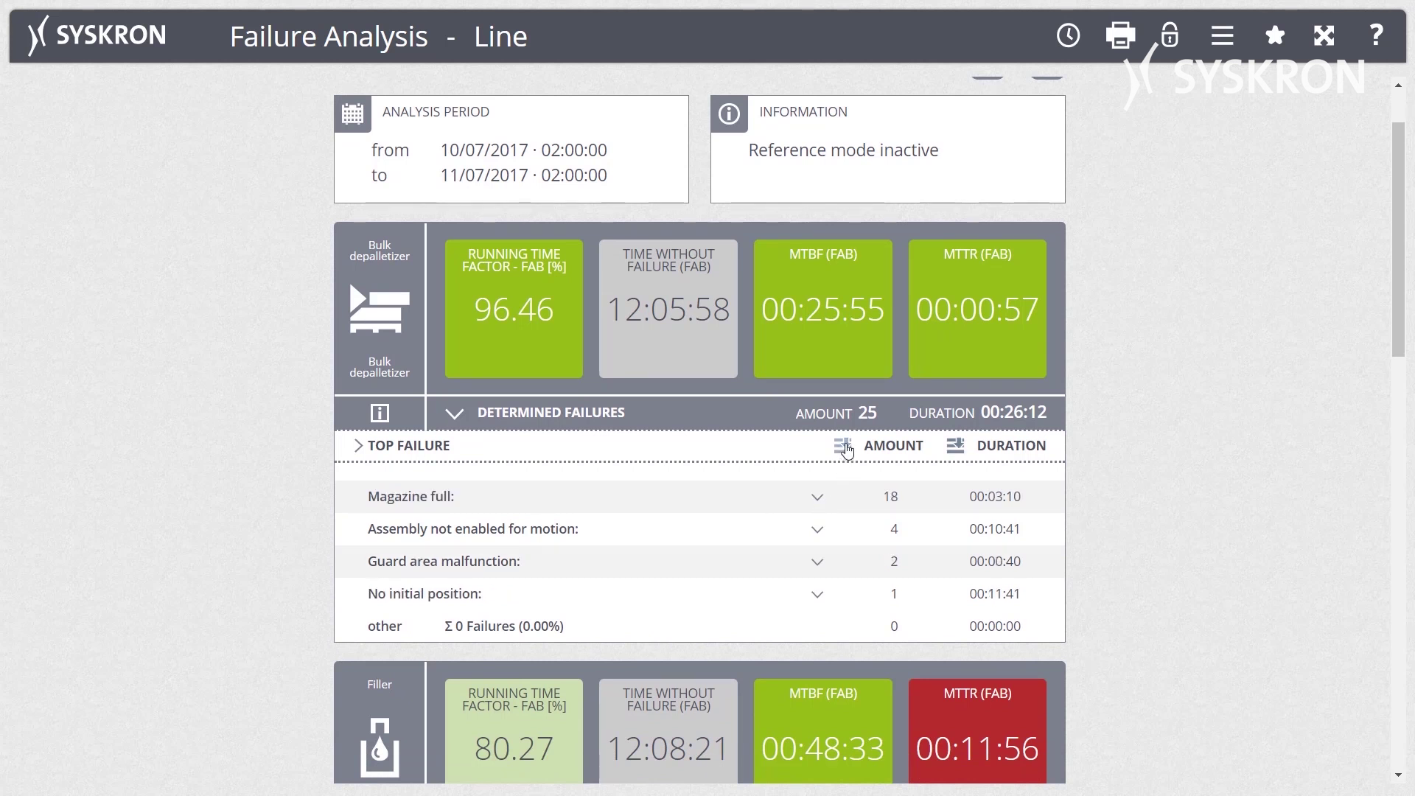
pyautogui.click(956, 447)
pyautogui.scroll(1, 297, 343)
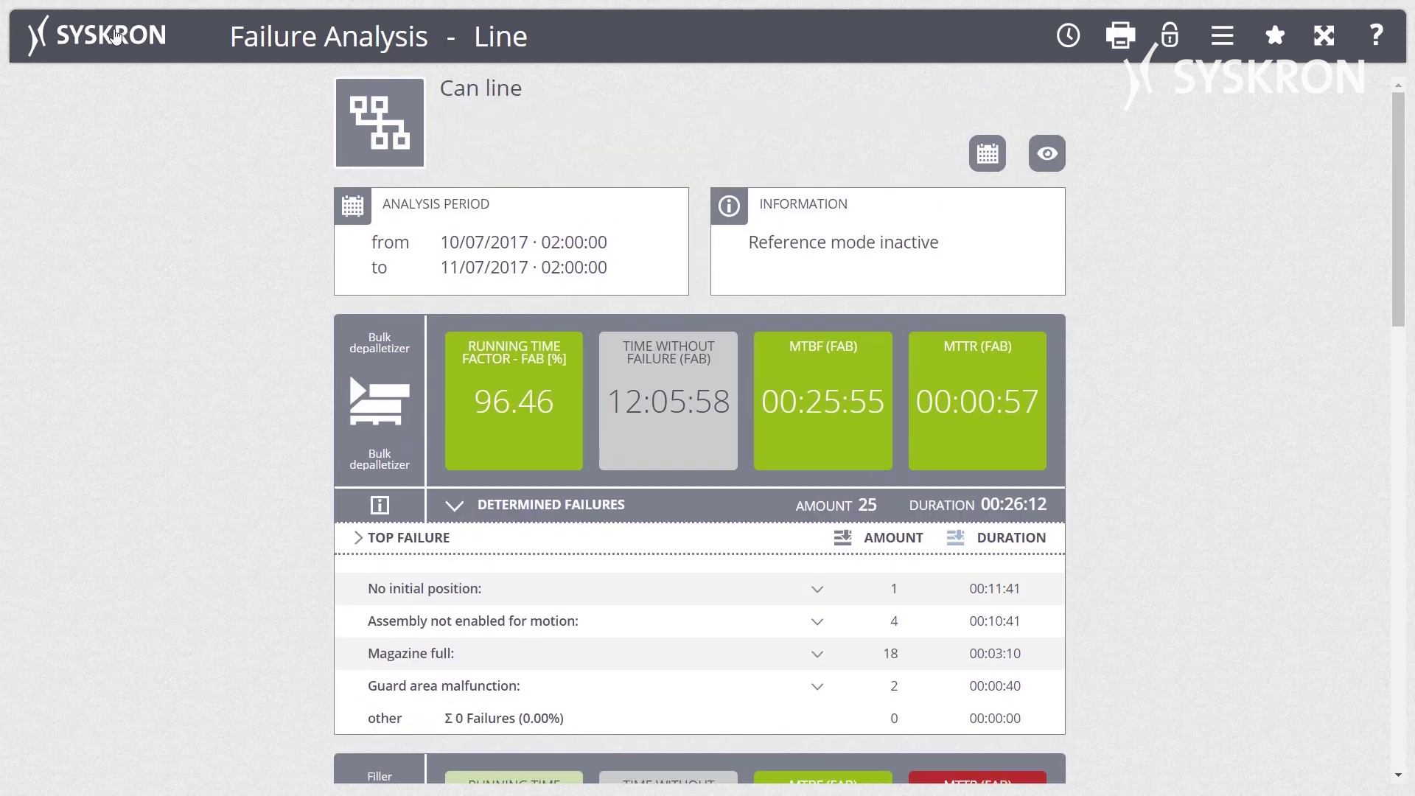
pyautogui.click(114, 35)
pyautogui.click(131, 479)
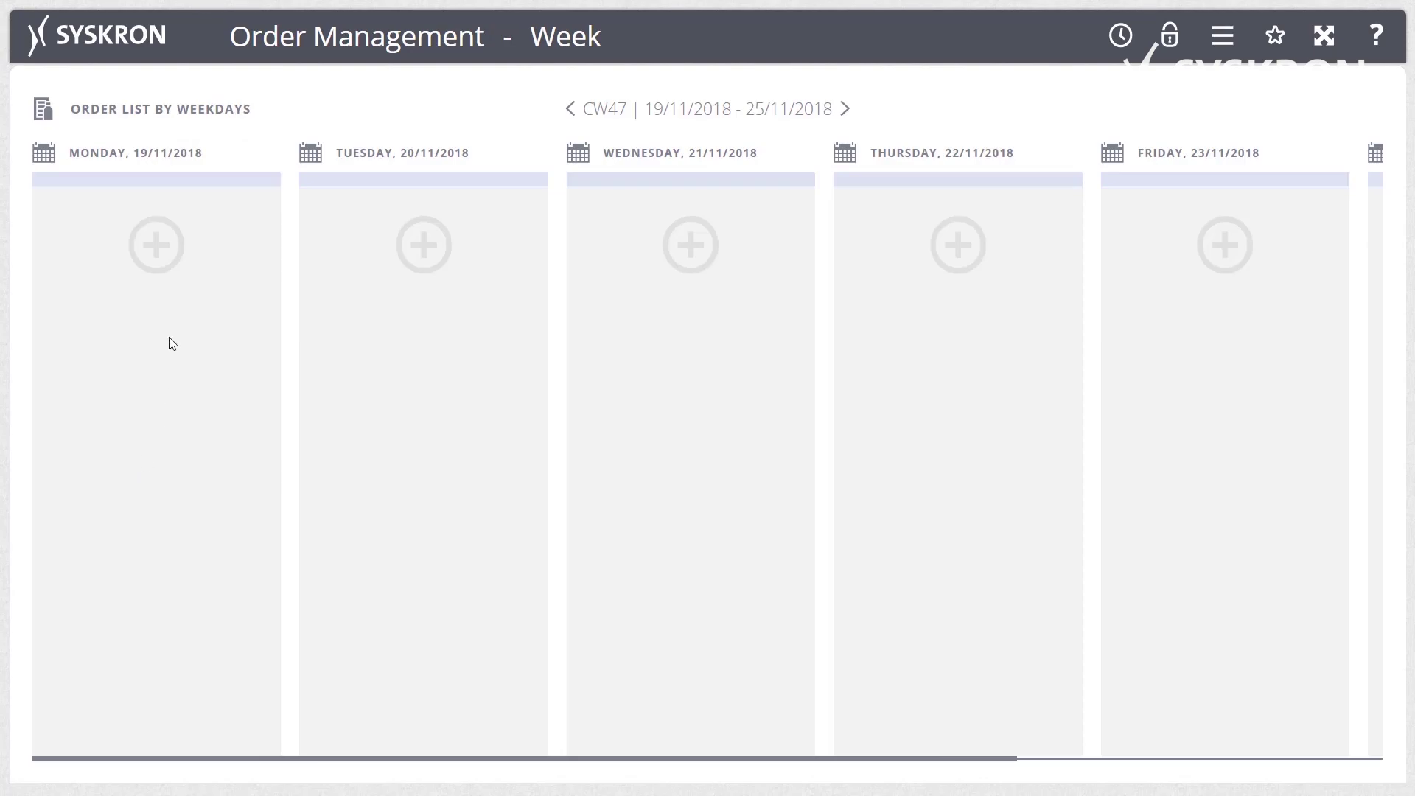
pyautogui.click(161, 270)
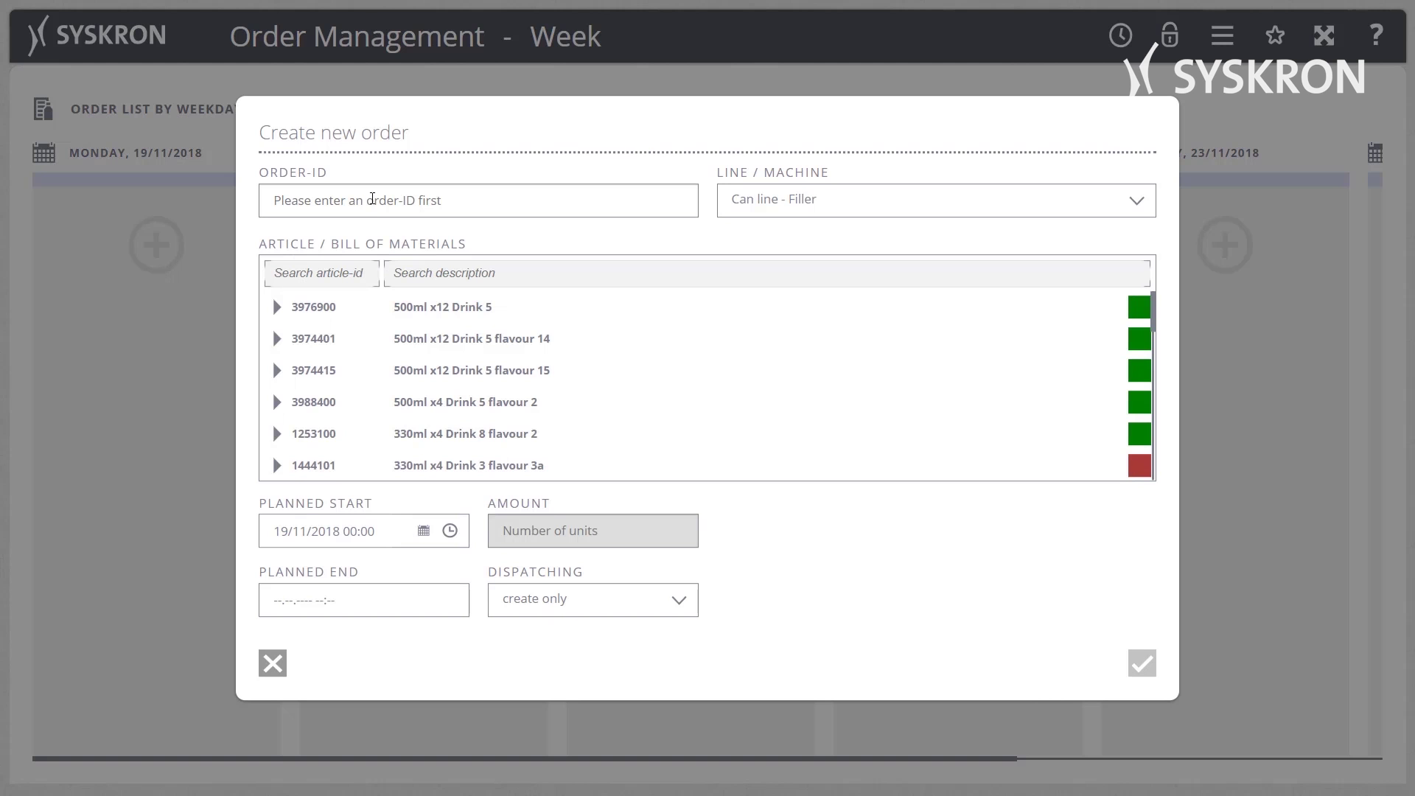
pyautogui.click(372, 199)
pyautogui.write('135647')
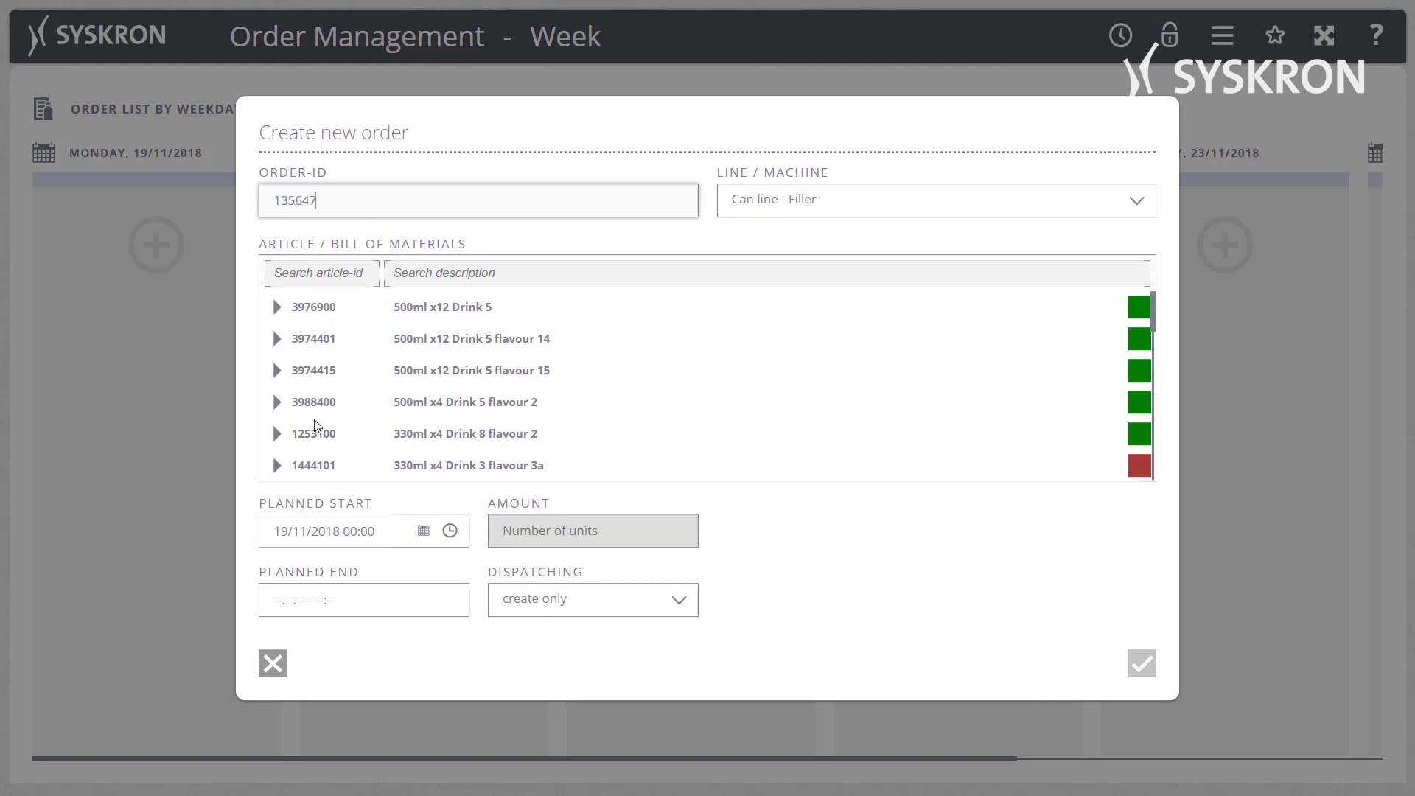
pyautogui.scroll(-5, 317, 431)
pyautogui.click(315, 459)
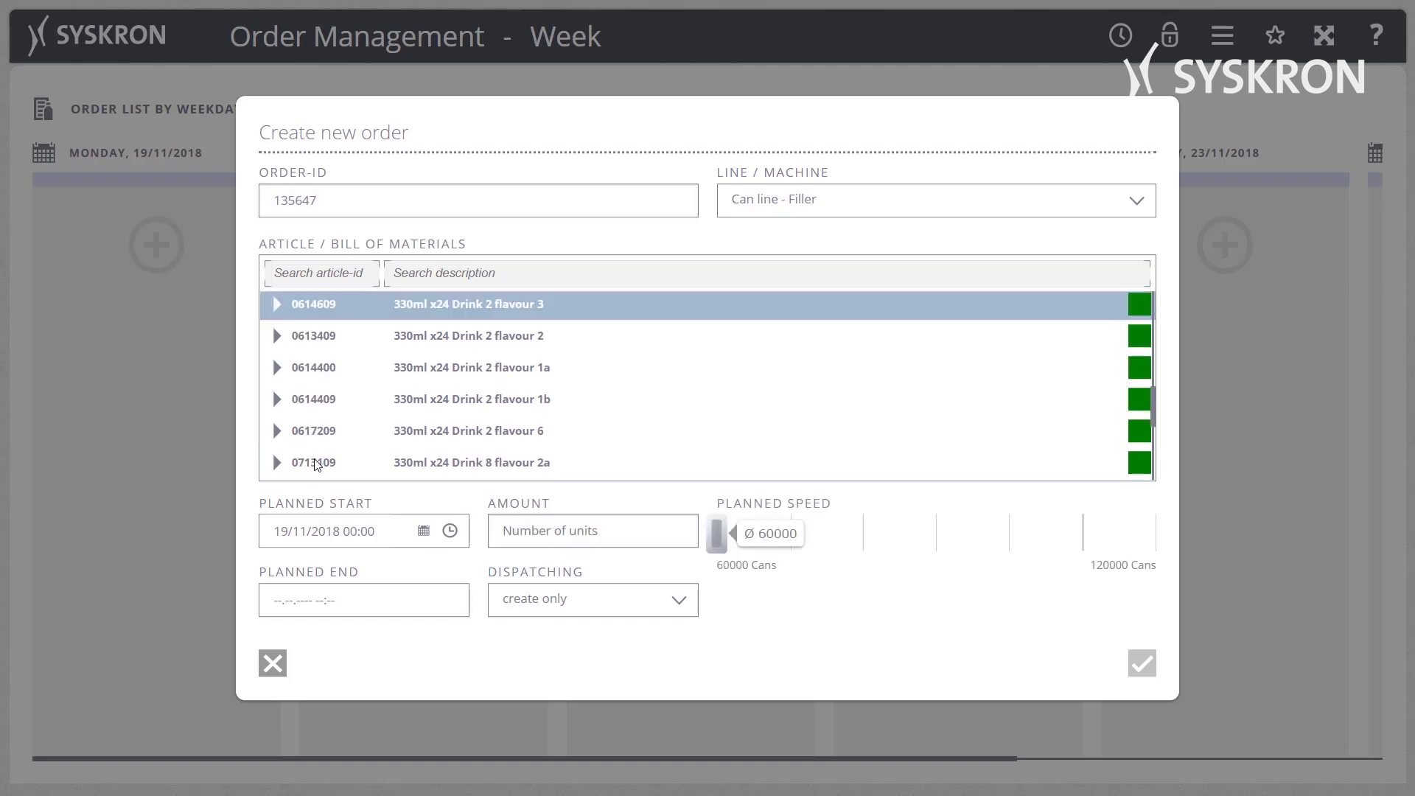
pyautogui.click(628, 537)
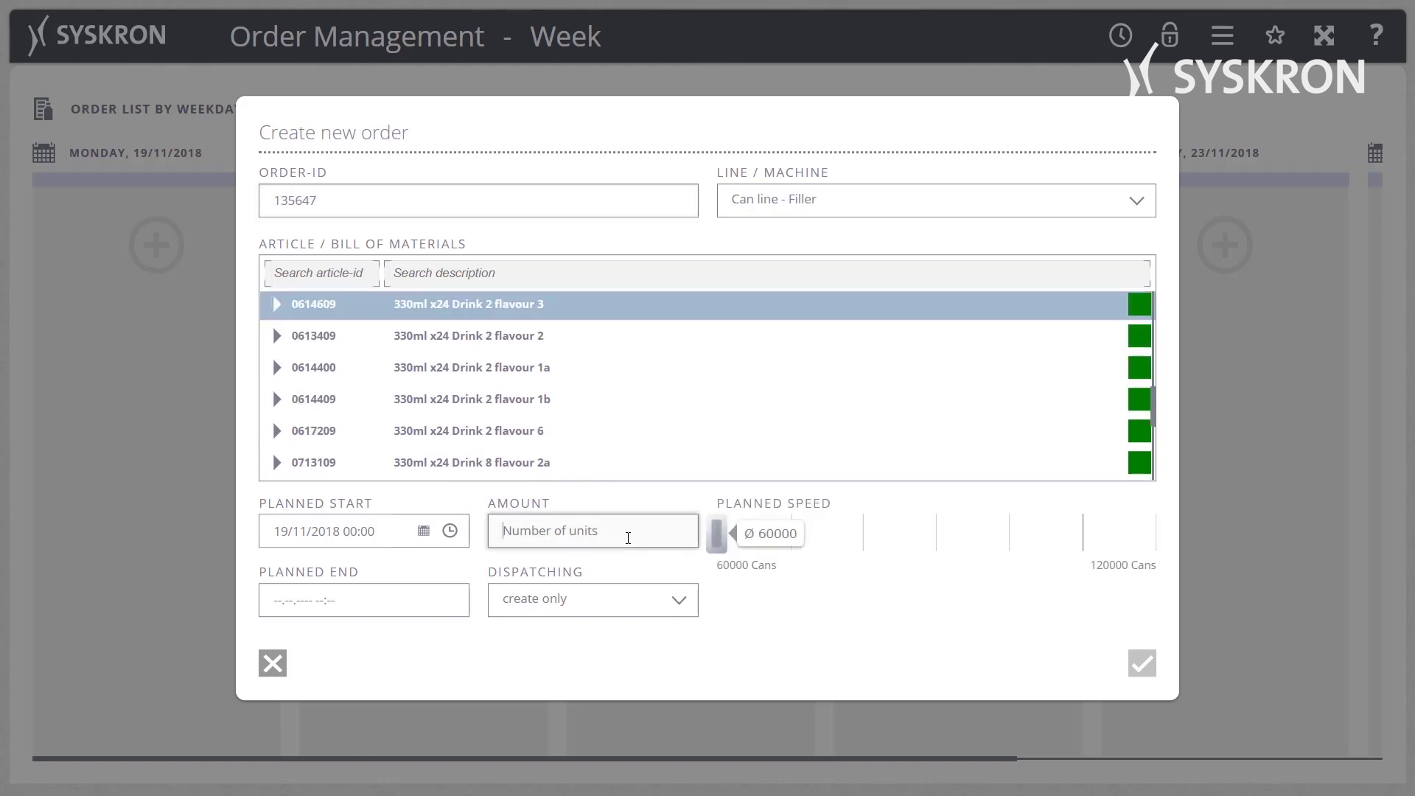
pyautogui.write('3')
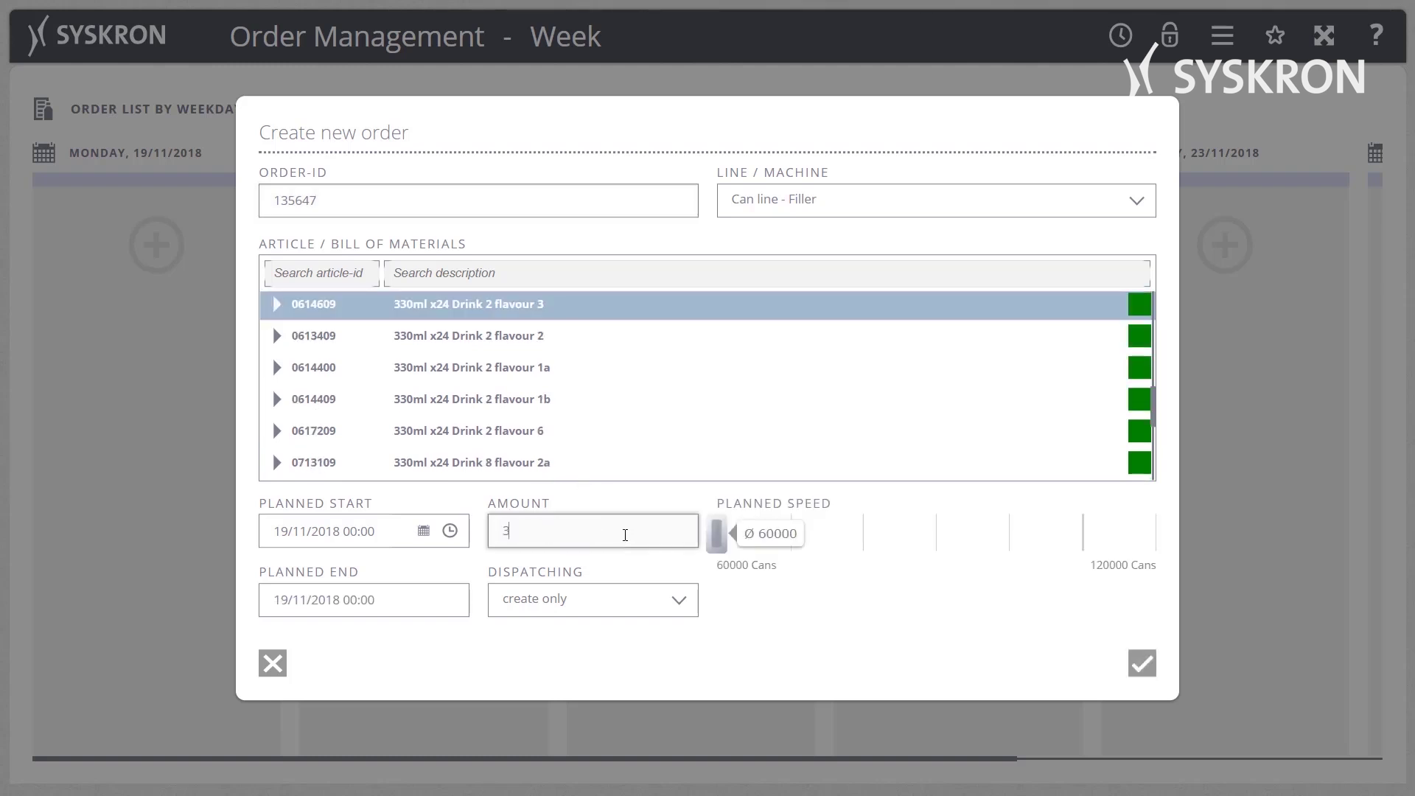
pyautogui.write('0000')
pyautogui.click(378, 601)
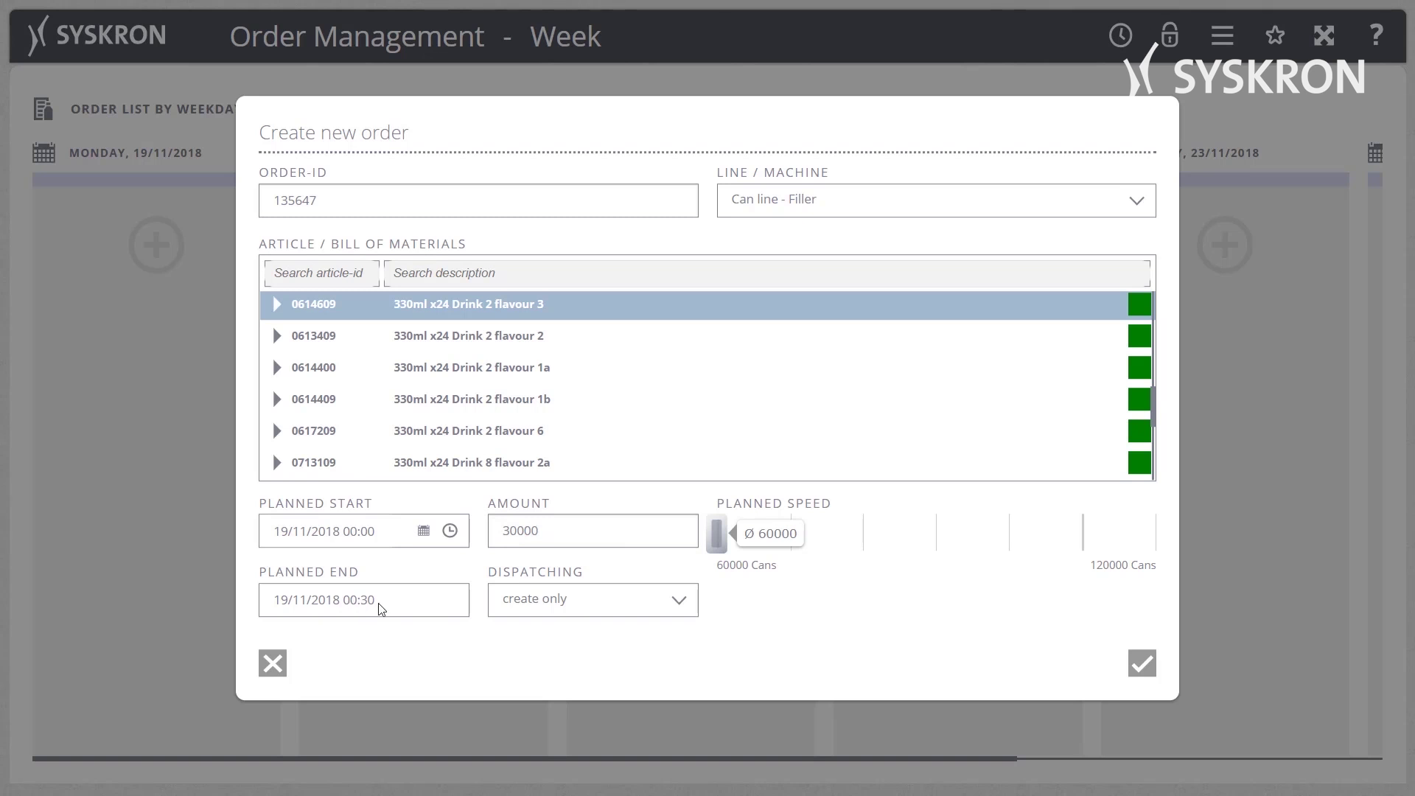
# Set the planned start to 21 November 2018, raise speed to about 81000 cans, and save.
pyautogui.click(424, 532)
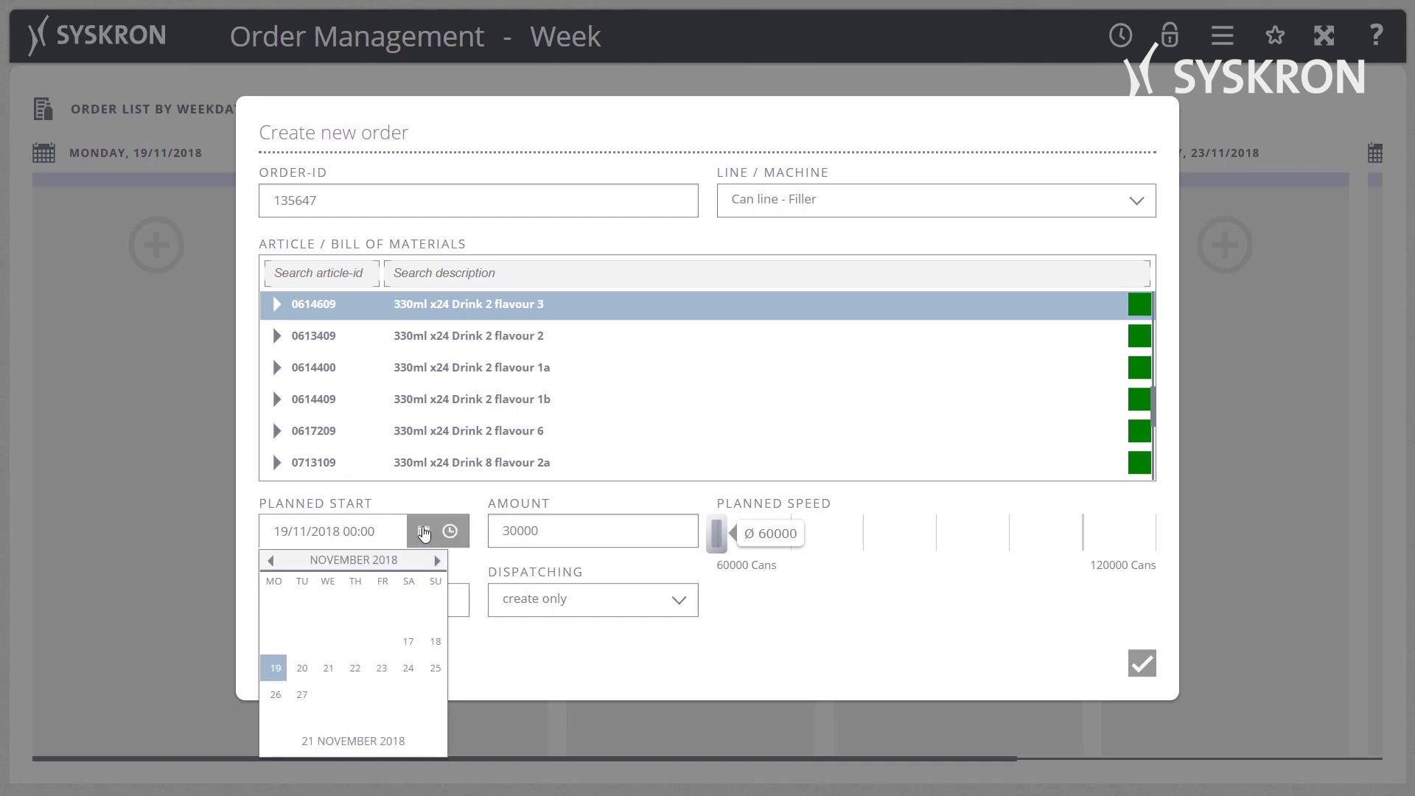
pyautogui.click(328, 668)
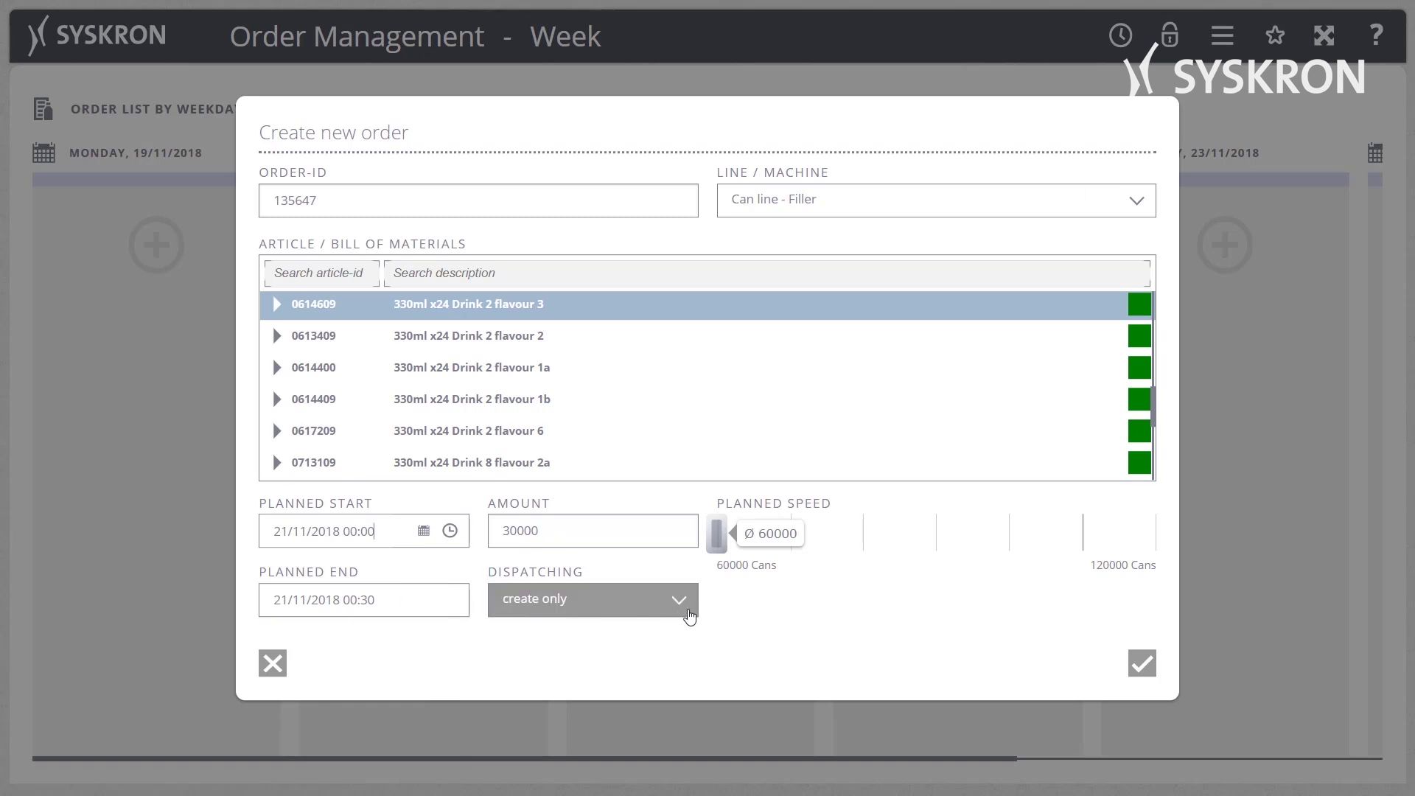
pyautogui.moveTo(718, 542); pyautogui.dragTo(871, 547)
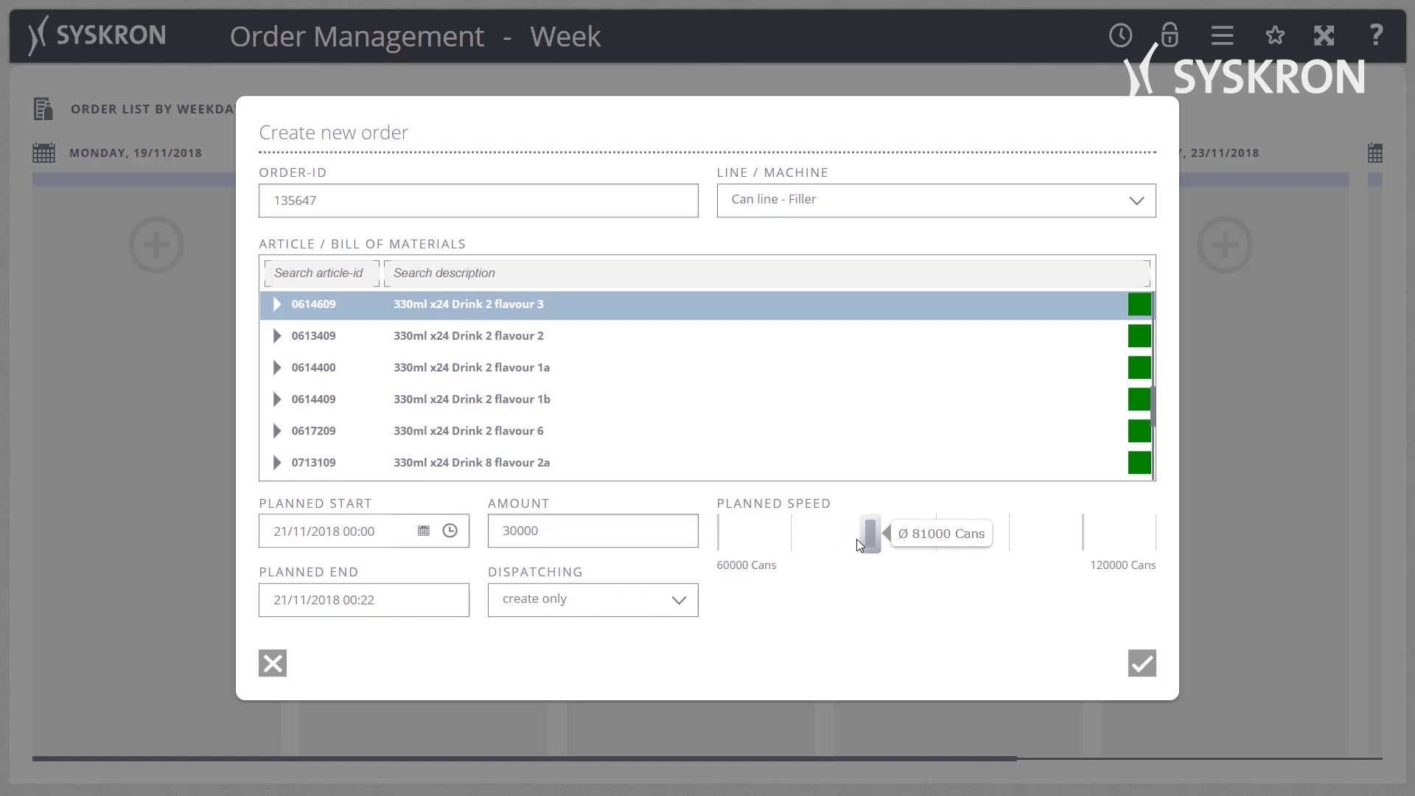
pyautogui.click(1143, 667)
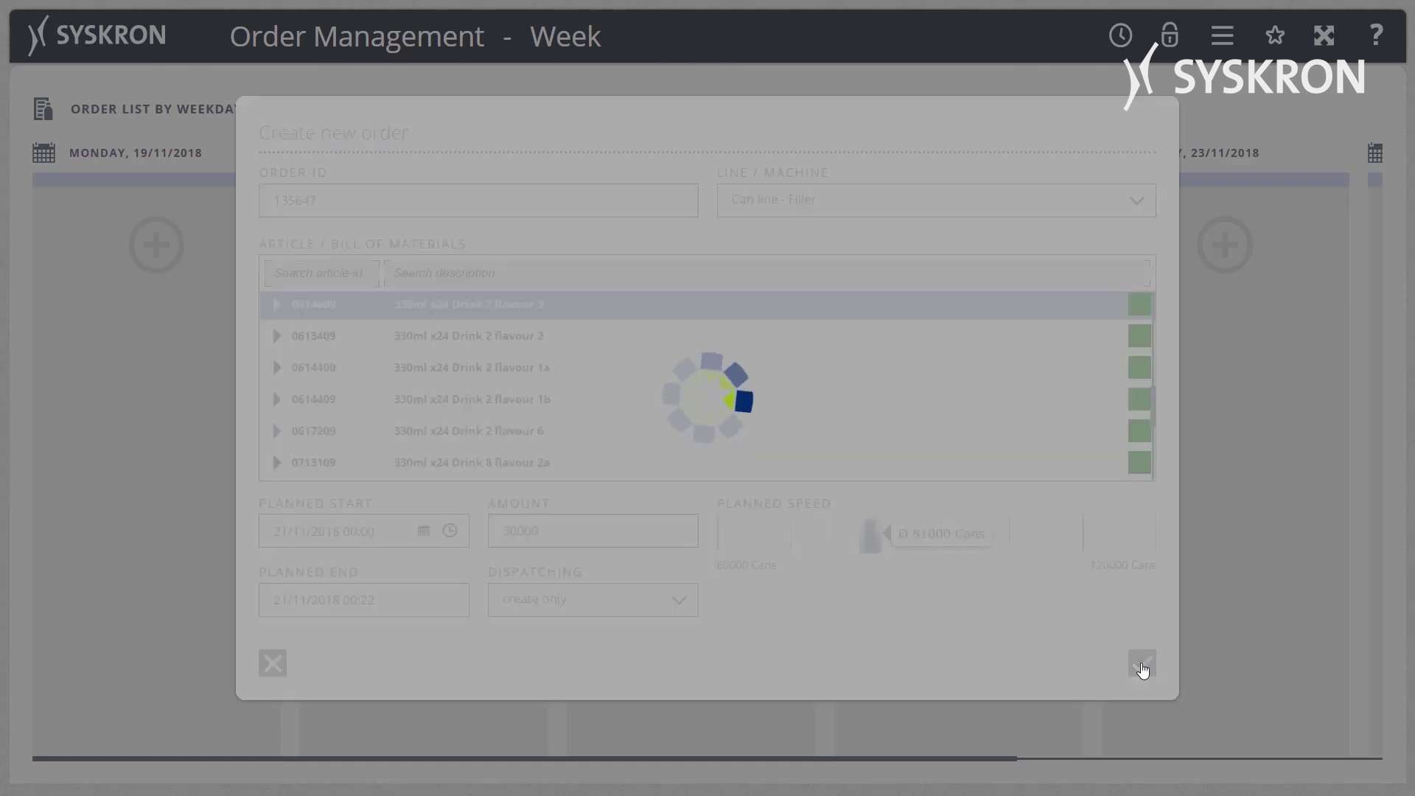